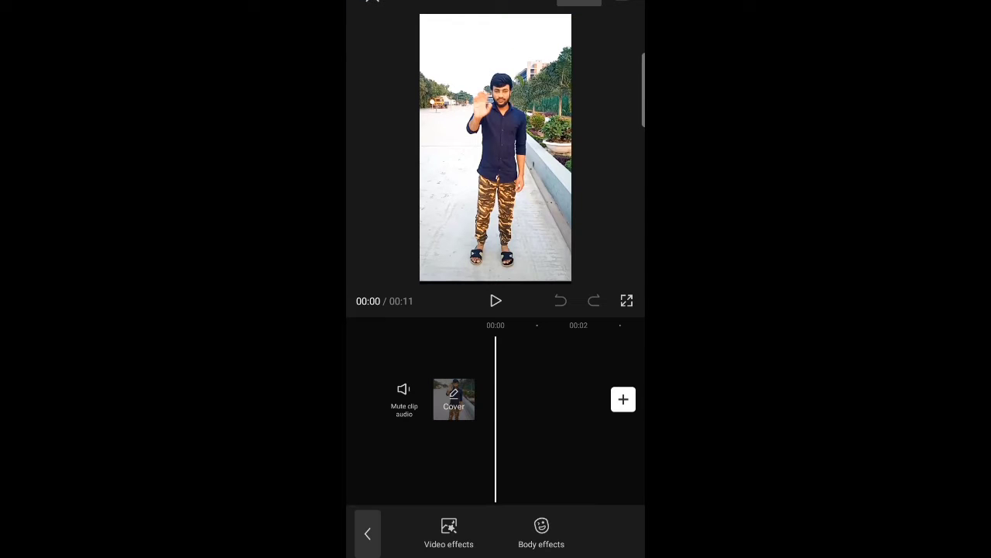
- Split the waving-man footage at 00:02 and delete the later part, leaving a 4-second project
{"action": "left_click", "coordinate": [367, 534]}
{"action": "left_click_drag", "start_coordinate": [583, 476], "coordinate": [432, 484]}
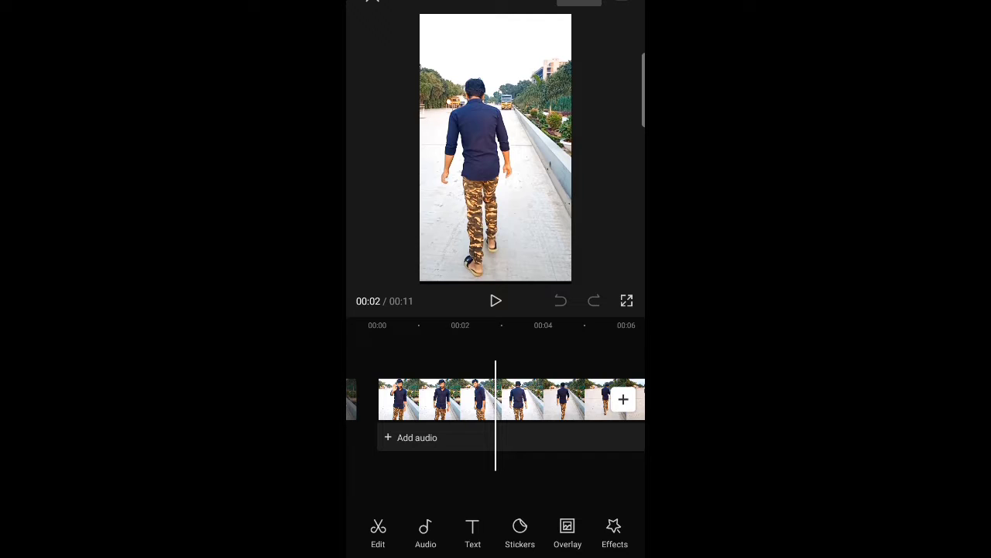
{"action": "left_click_drag", "start_coordinate": [520, 368], "coordinate": [565, 462]}
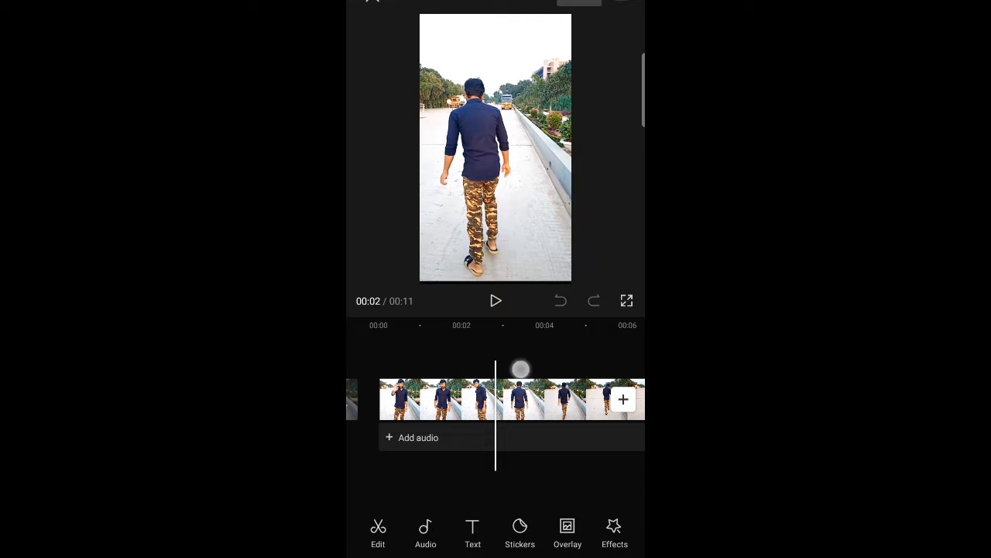
{"action": "left_click", "coordinate": [516, 395]}
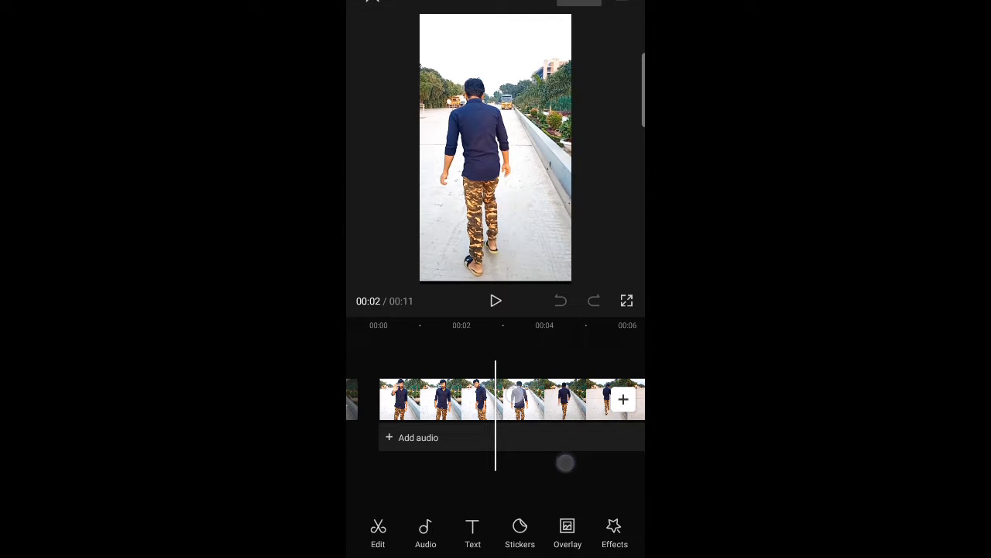
{"action": "left_click_drag", "start_coordinate": [617, 469], "coordinate": [538, 489]}
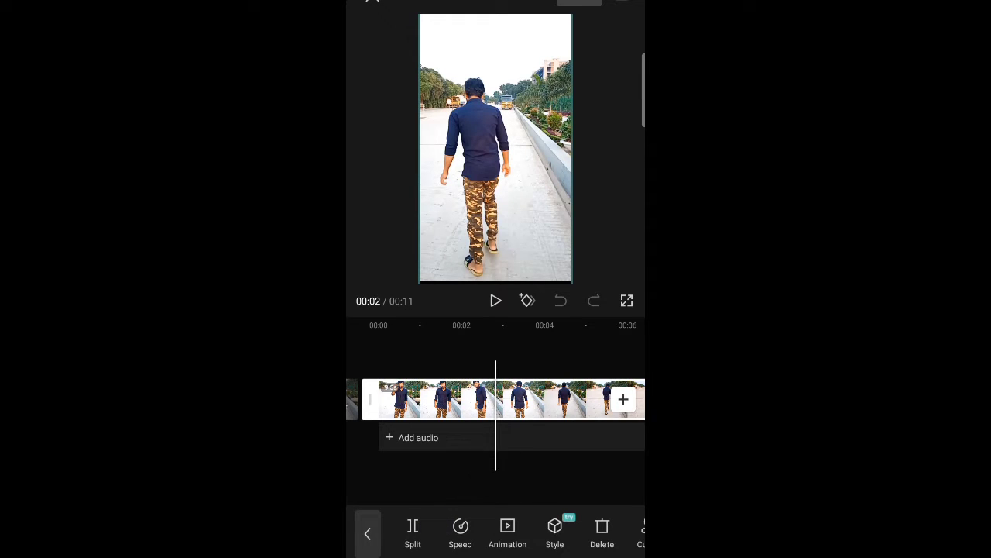
{"action": "left_click", "coordinate": [408, 535]}
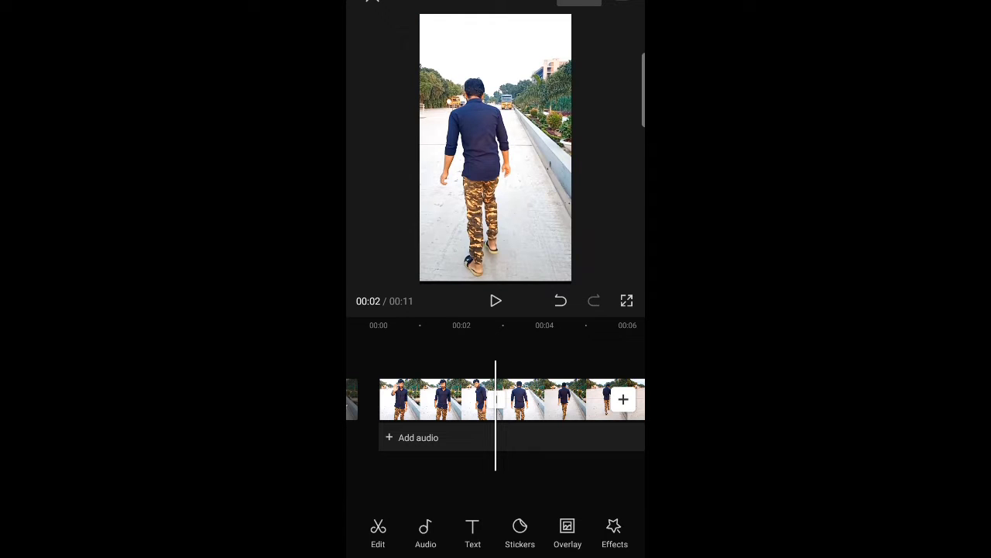
{"action": "left_click_drag", "start_coordinate": [531, 472], "coordinate": [491, 474]}
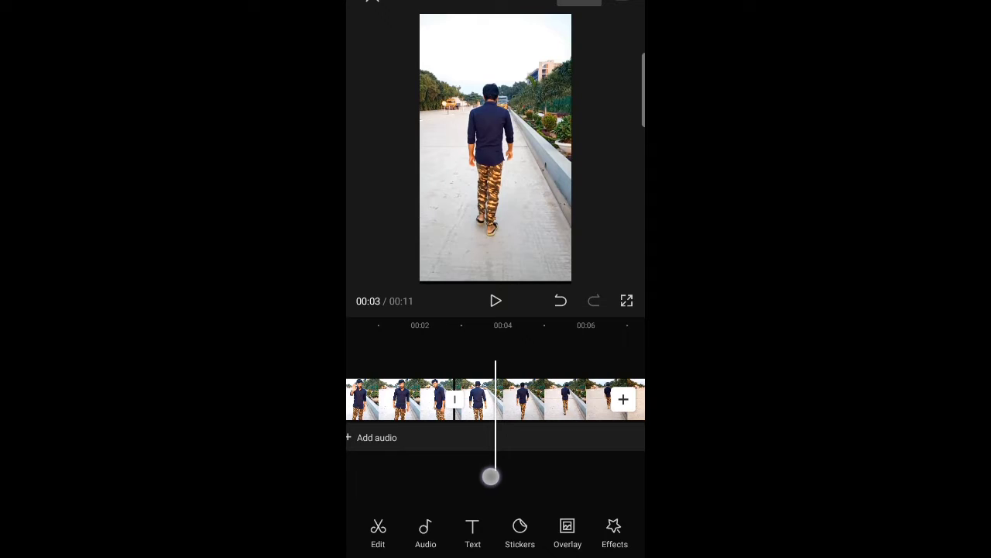
{"action": "left_click", "coordinate": [524, 395]}
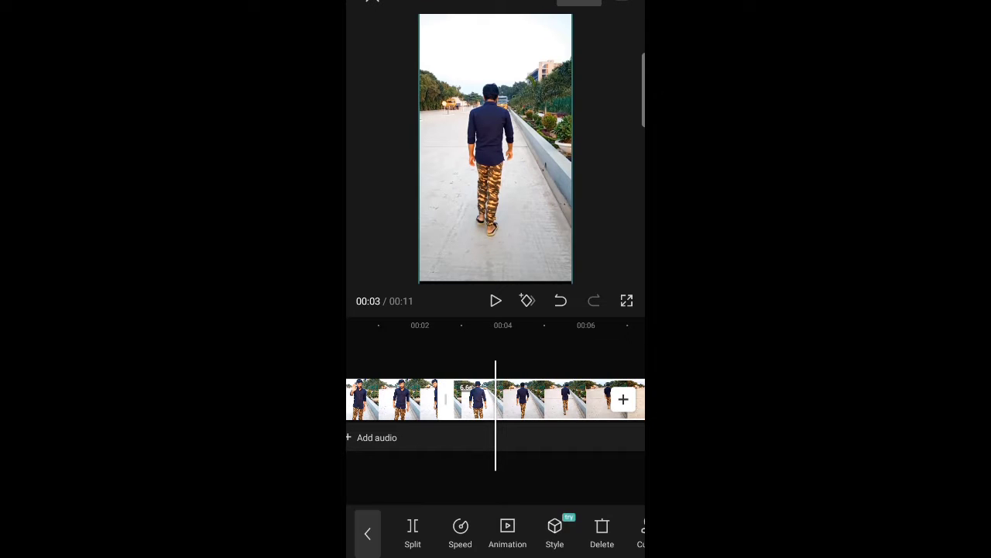
{"action": "left_click", "coordinate": [602, 533]}
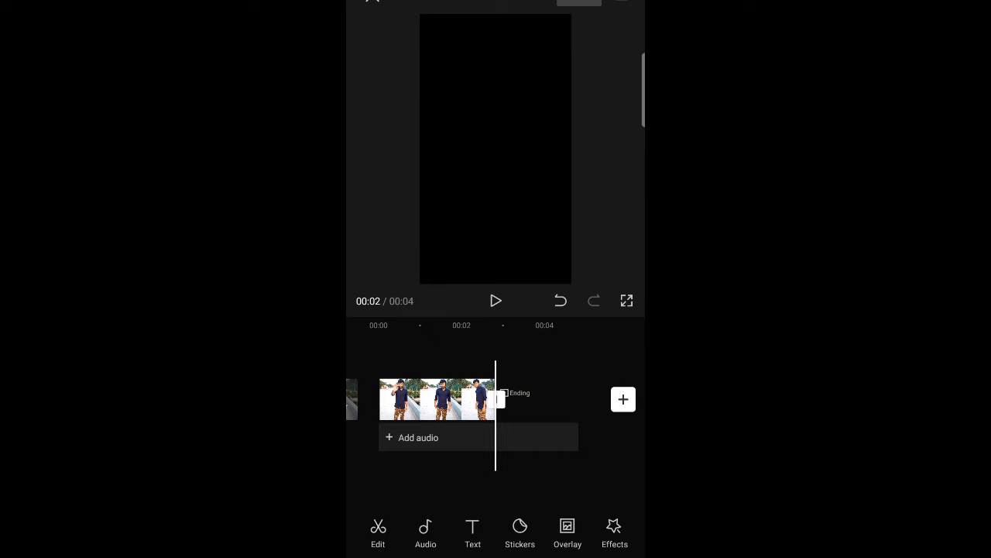
- Delete the Ending clip from the timeline, leaving only the 2-second footage
{"action": "left_click", "coordinate": [525, 391]}
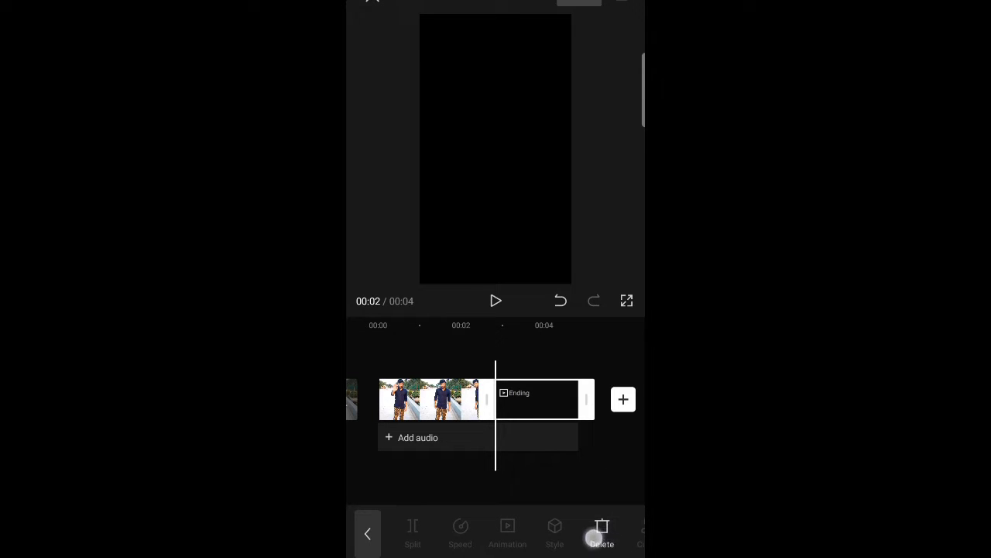
{"action": "left_click", "coordinate": [593, 538]}
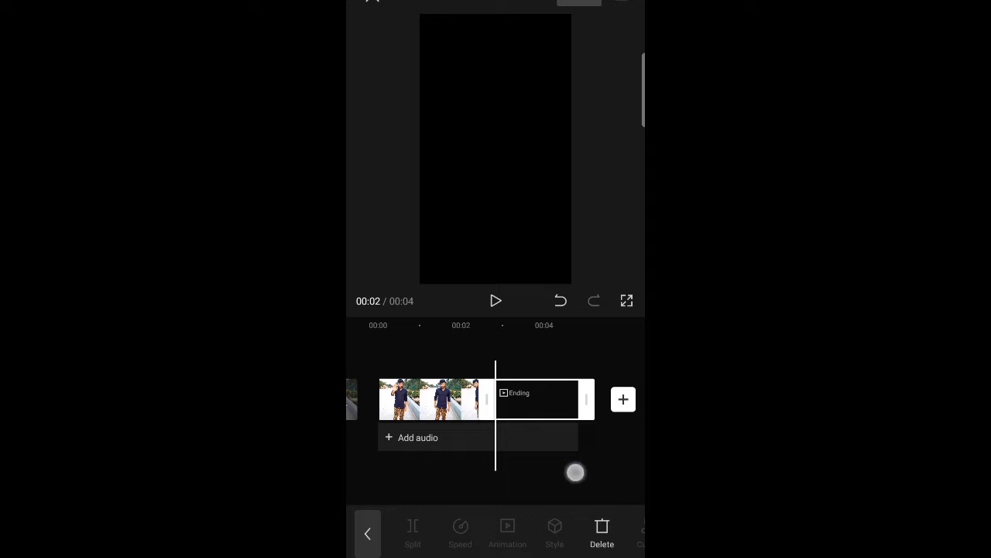
{"action": "left_click", "coordinate": [611, 535]}
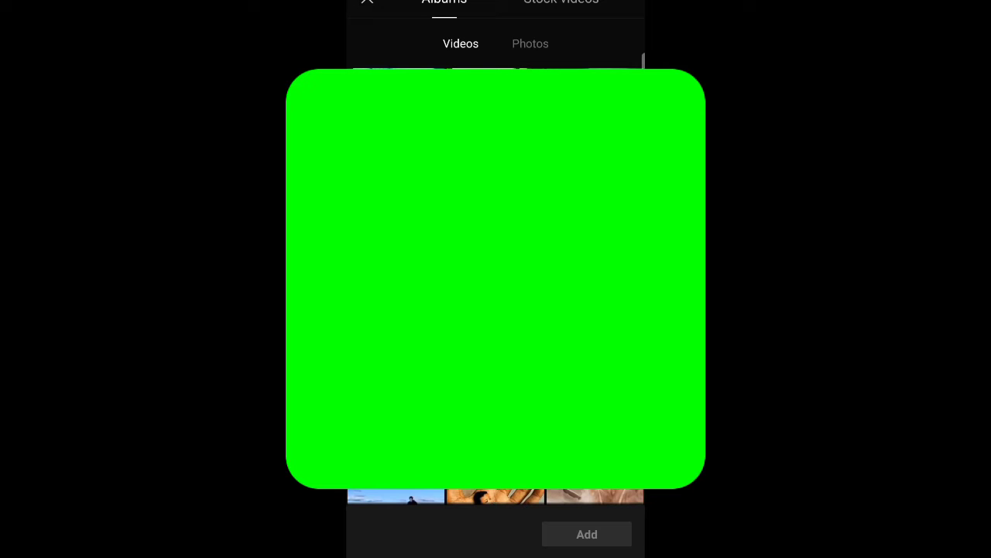
- Add the moon-and-bridge photo from the Photos tab after the footage
{"action": "left_click", "coordinate": [530, 43]}
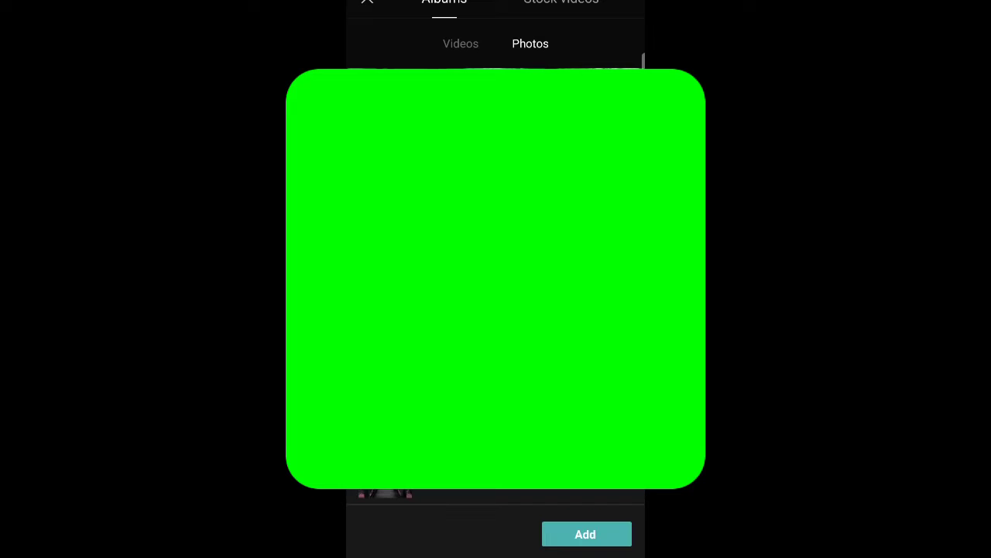
{"action": "left_click", "coordinate": [587, 534]}
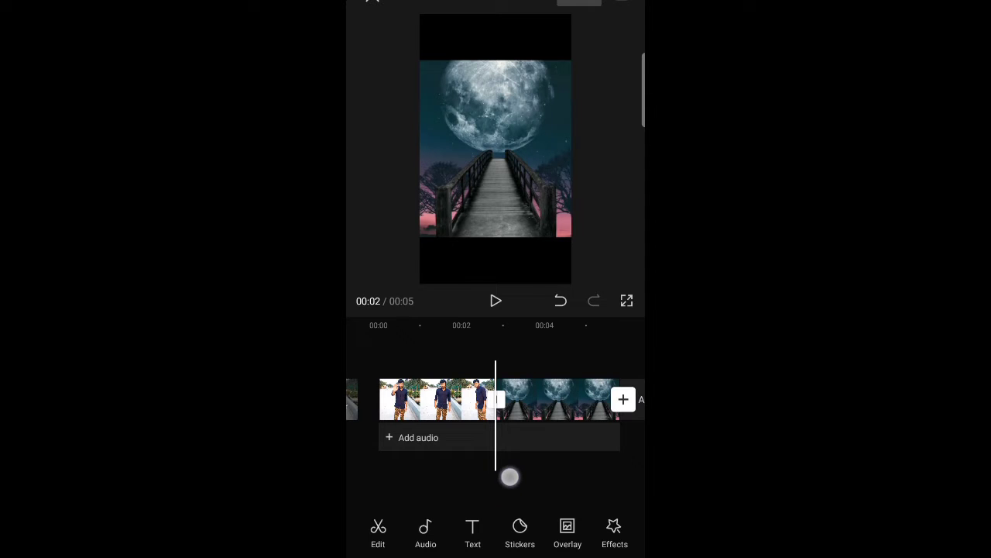
{"action": "left_click_drag", "start_coordinate": [508, 476], "coordinate": [447, 481]}
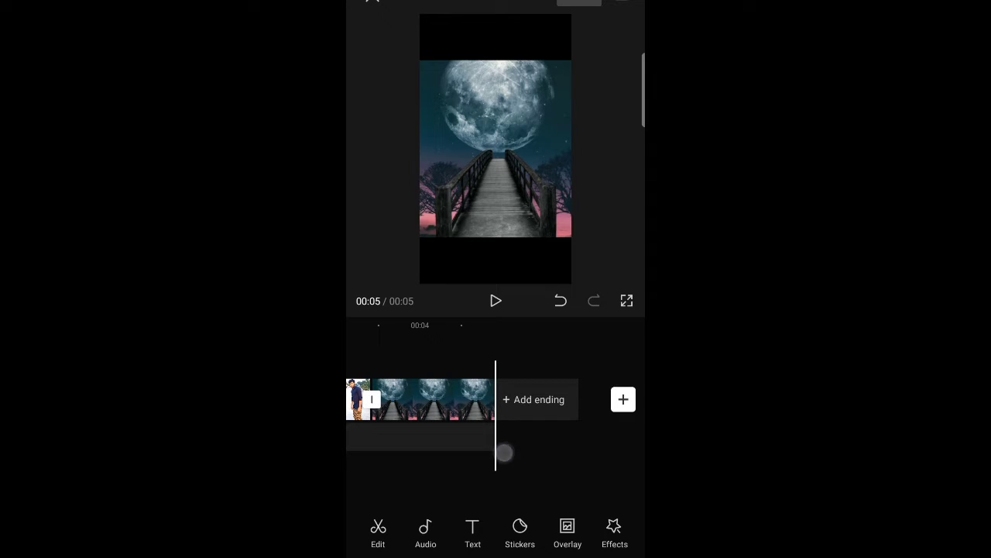
- Drag the moon-and-bridge clip's end outward until the project totals 00:11
{"action": "left_click", "coordinate": [453, 401]}
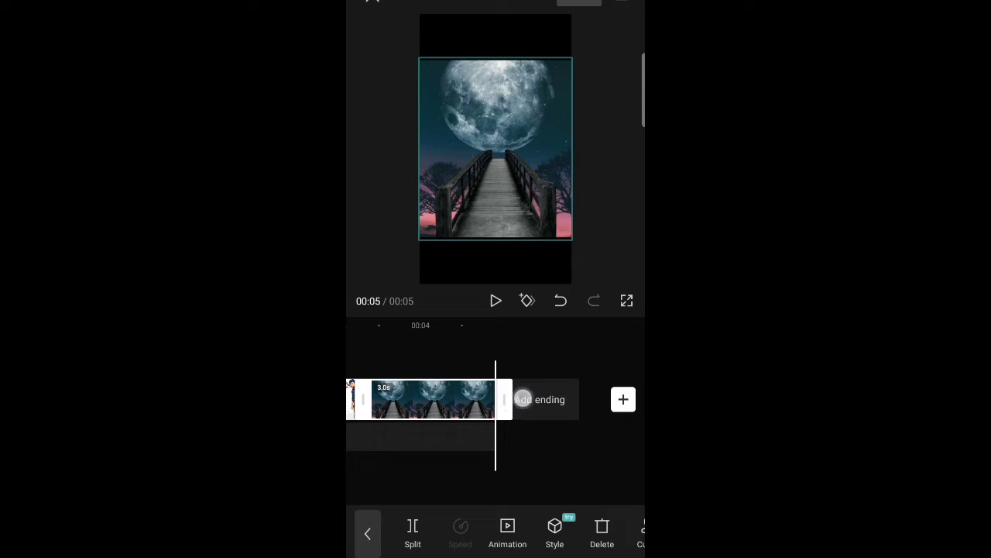
{"action": "mouse_move", "coordinate": [505, 399]}
{"action": "left_mouse_down"}
{"action": "mouse_move", "coordinate": [617, 412]}
{"action": "mouse_move", "coordinate": [579, 425]}
{"action": "left_mouse_up"}
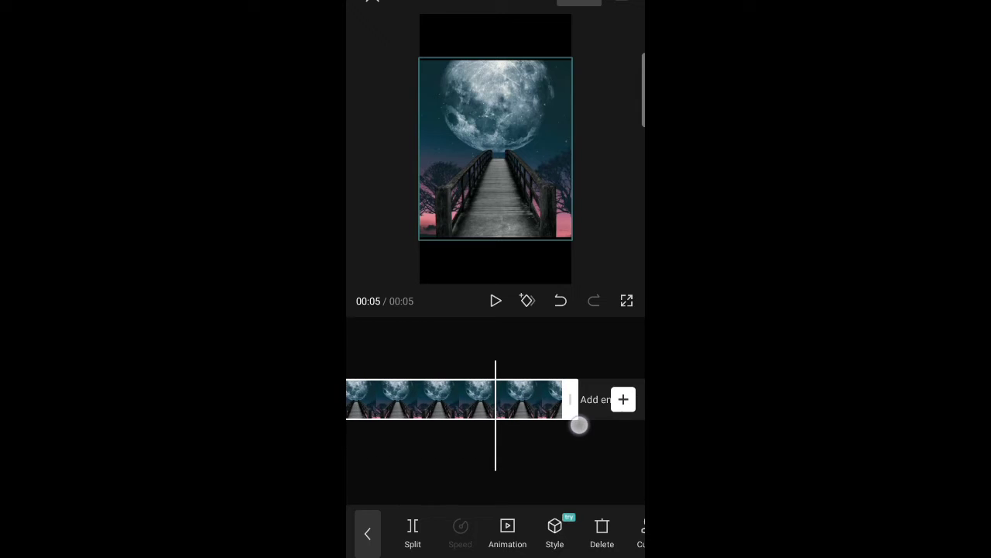
{"action": "left_click_drag", "start_coordinate": [462, 462], "coordinate": [542, 465]}
{"action": "left_click", "coordinate": [483, 480]}
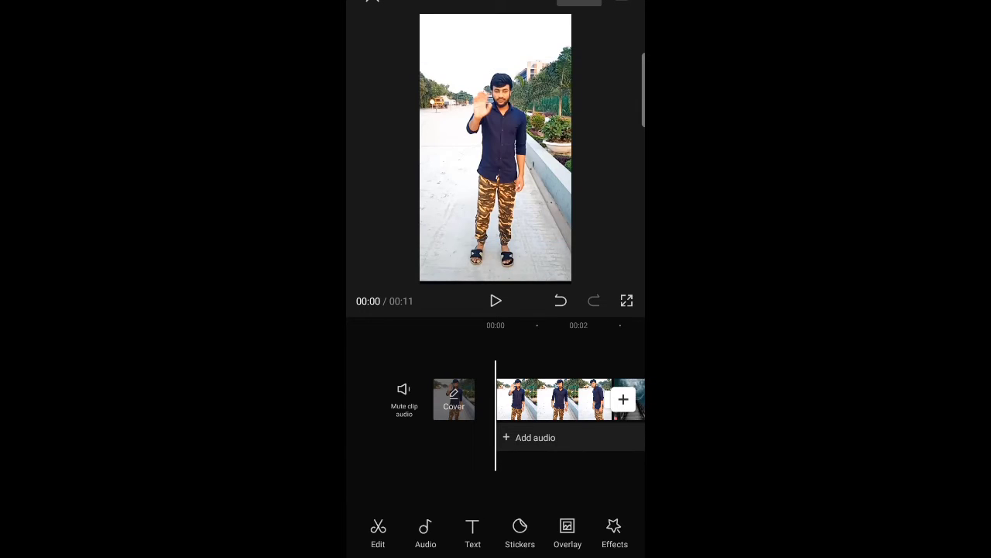
{"action": "mouse_move", "coordinate": [484, 480]}
{"action": "left_mouse_down"}
{"action": "mouse_move", "coordinate": [371, 480]}
{"action": "mouse_move", "coordinate": [591, 473]}
{"action": "left_mouse_up"}
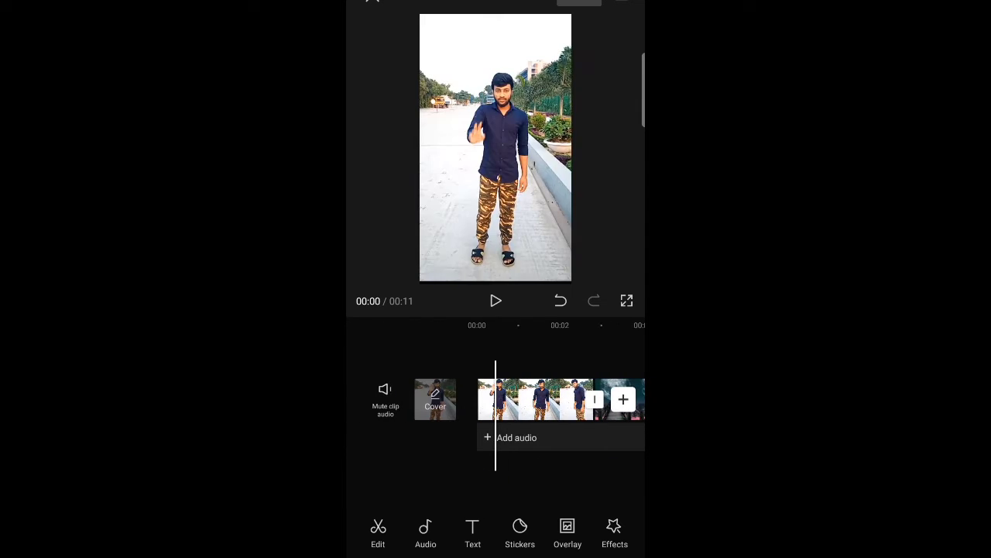
{"action": "left_click_drag", "start_coordinate": [527, 481], "coordinate": [565, 483]}
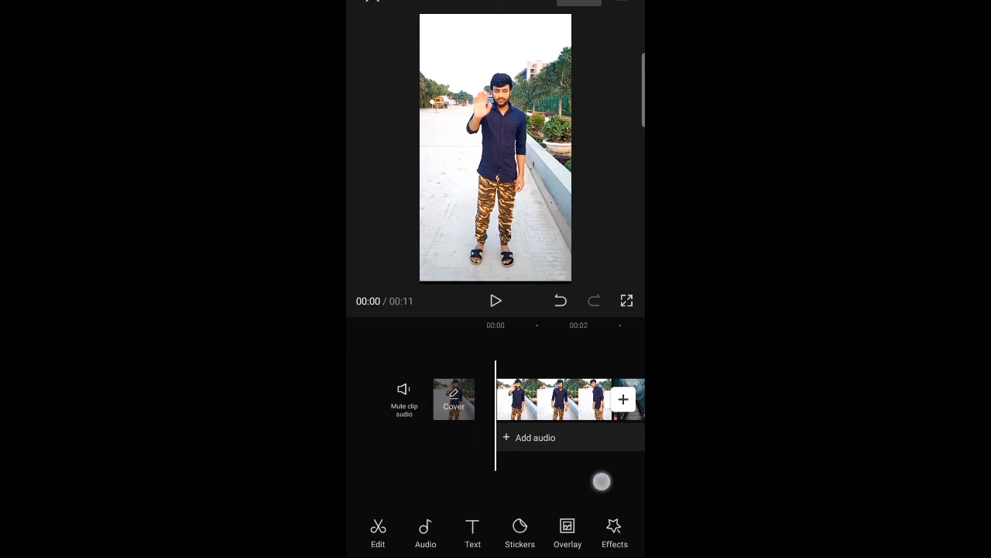
{"action": "left_click_drag", "start_coordinate": [632, 465], "coordinate": [564, 532]}
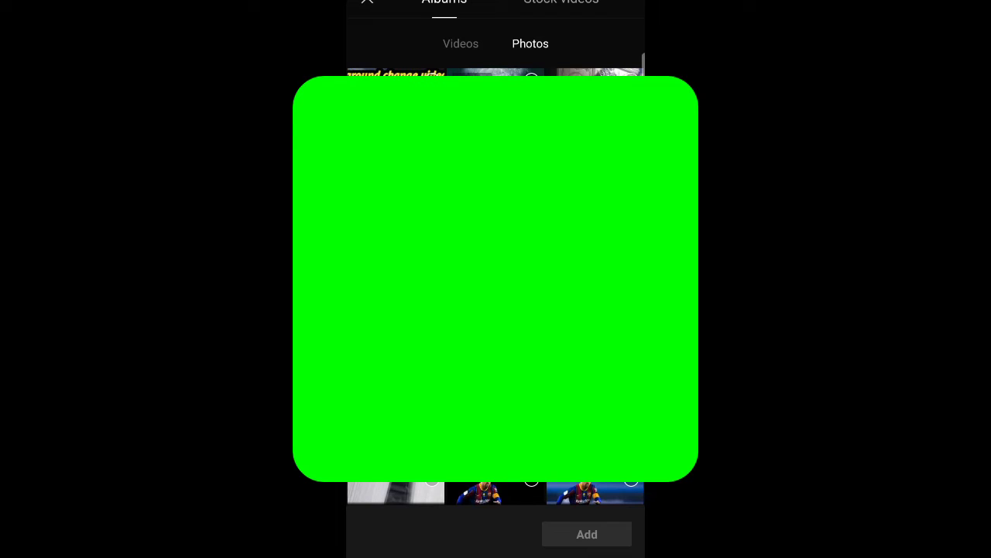
- Add the walking-man video as an overlay from the Videos tab
{"action": "left_click", "coordinate": [455, 44]}
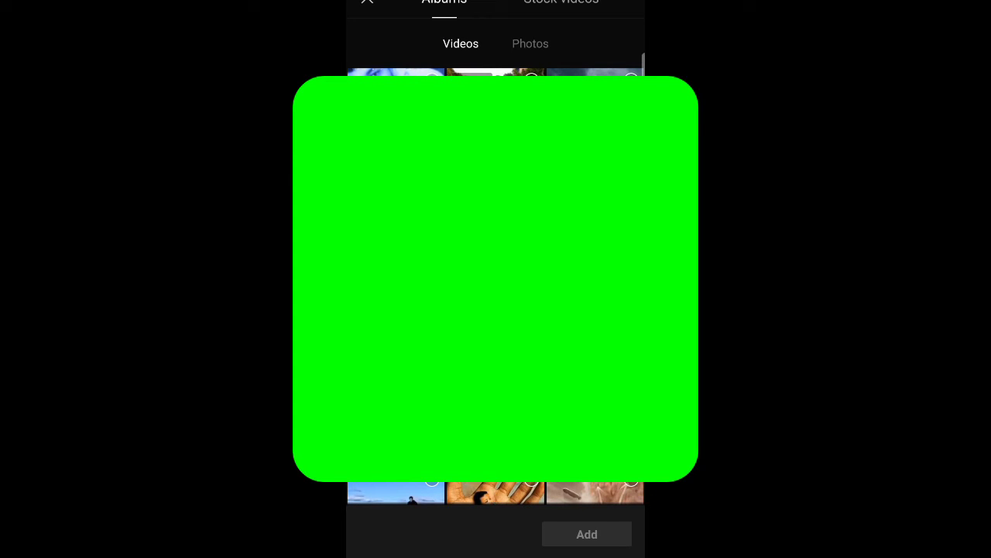
{"action": "left_click", "coordinate": [531, 78]}
{"action": "left_click", "coordinate": [587, 533]}
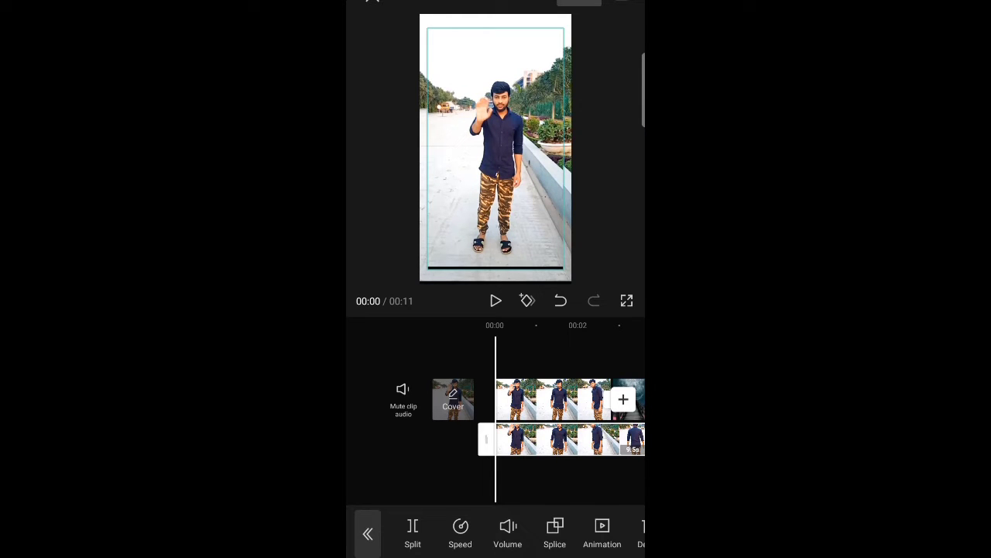
- Split the walking overlay at 00:02 and delete its leading part
{"action": "left_click_drag", "start_coordinate": [565, 483], "coordinate": [416, 485]}
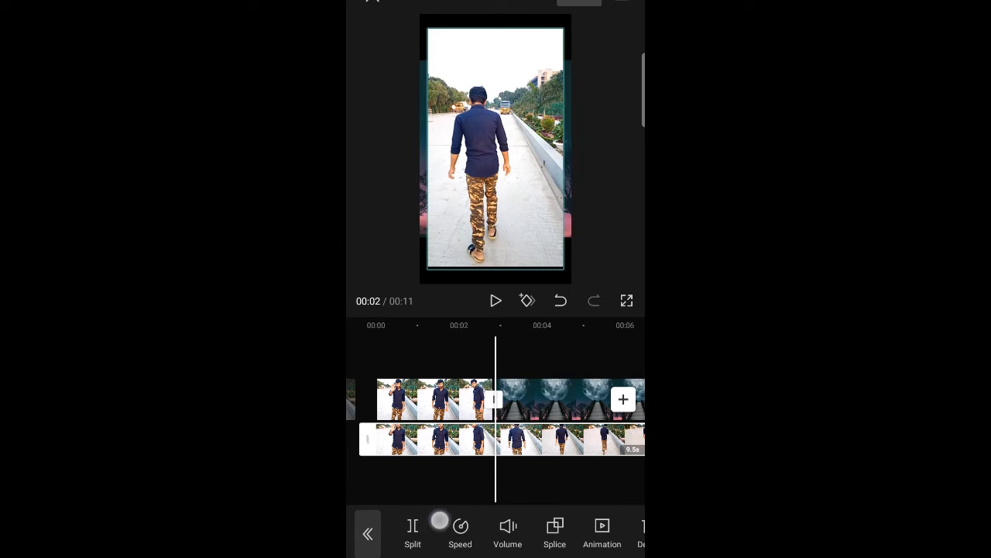
{"action": "left_click", "coordinate": [412, 534]}
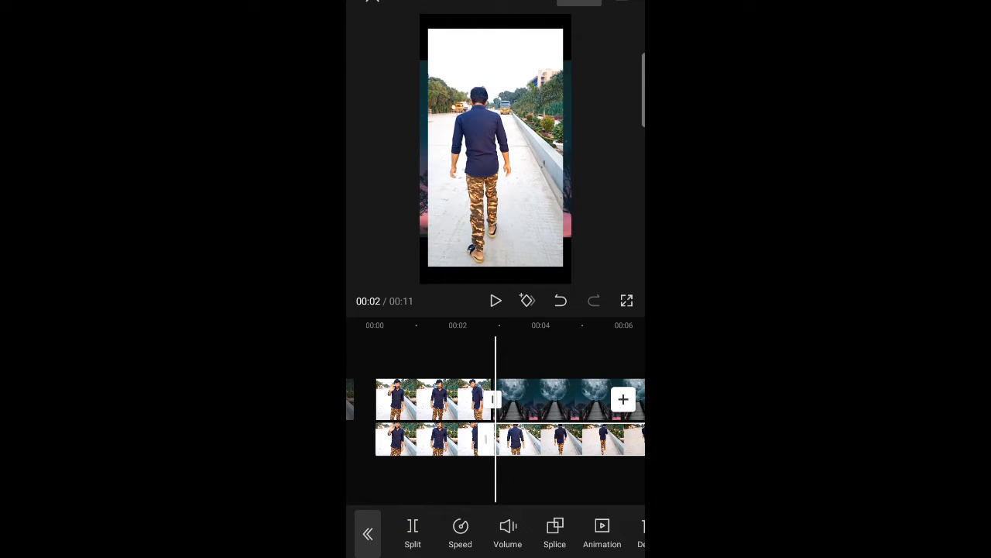
{"action": "left_click", "coordinate": [469, 441]}
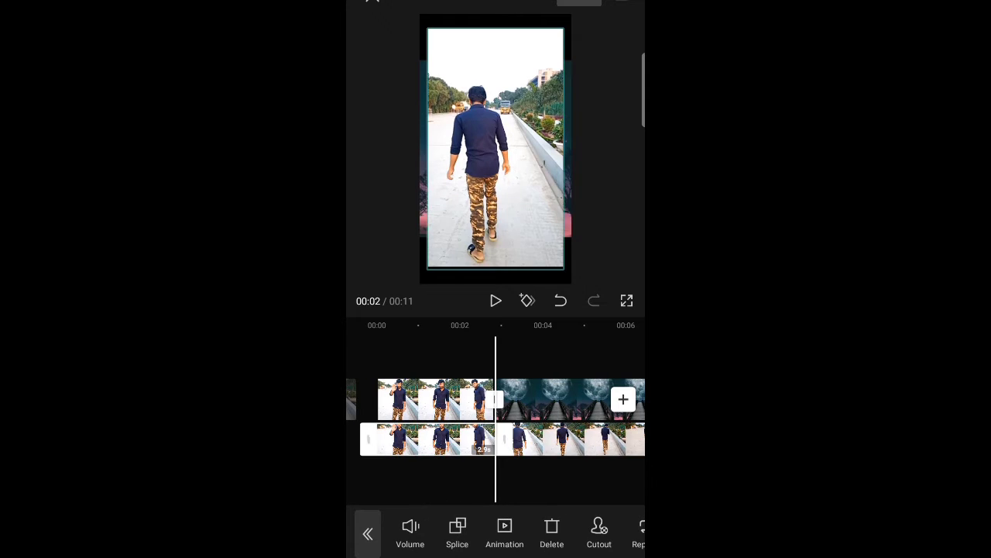
{"action": "left_click", "coordinate": [551, 531]}
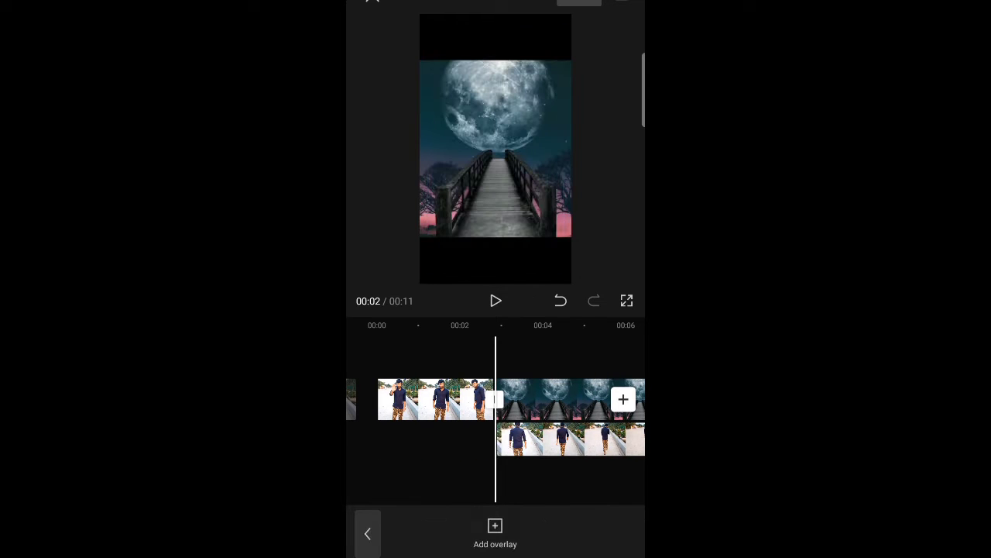
- Split the moon-and-bridge clip where the walking clip ends and delete the 1.9-second tail
{"action": "left_click_drag", "start_coordinate": [539, 483], "coordinate": [530, 486]}
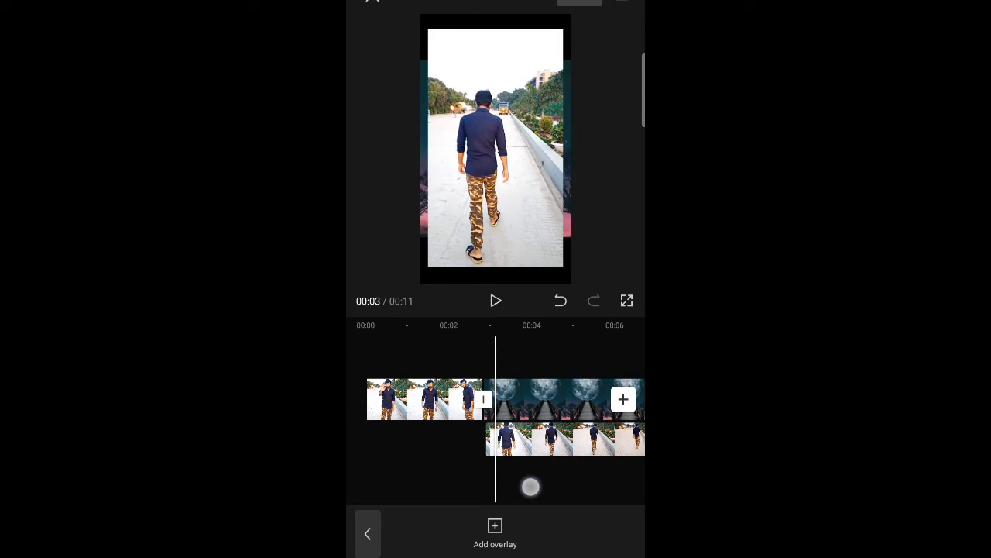
{"action": "left_click_drag", "start_coordinate": [548, 485], "coordinate": [470, 500]}
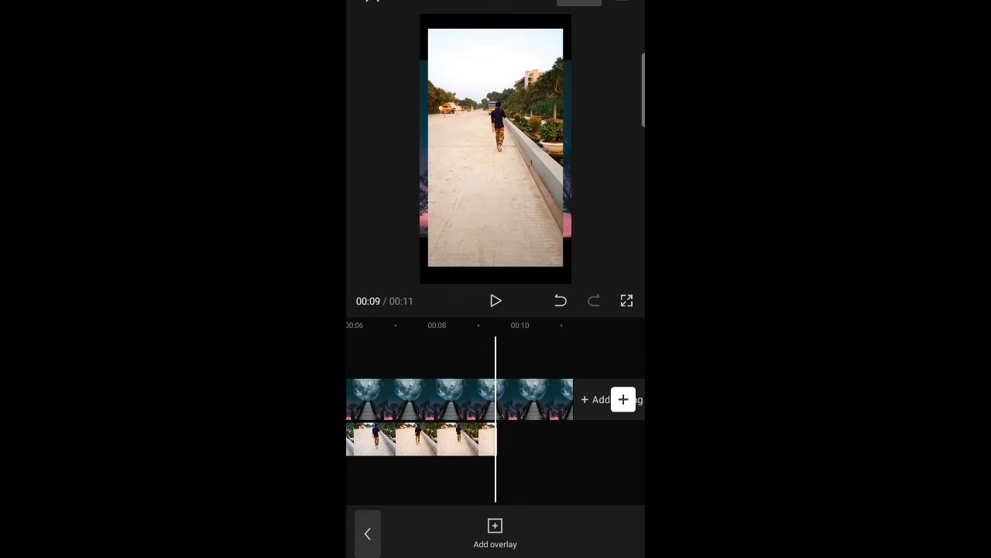
{"action": "left_click", "coordinate": [524, 397]}
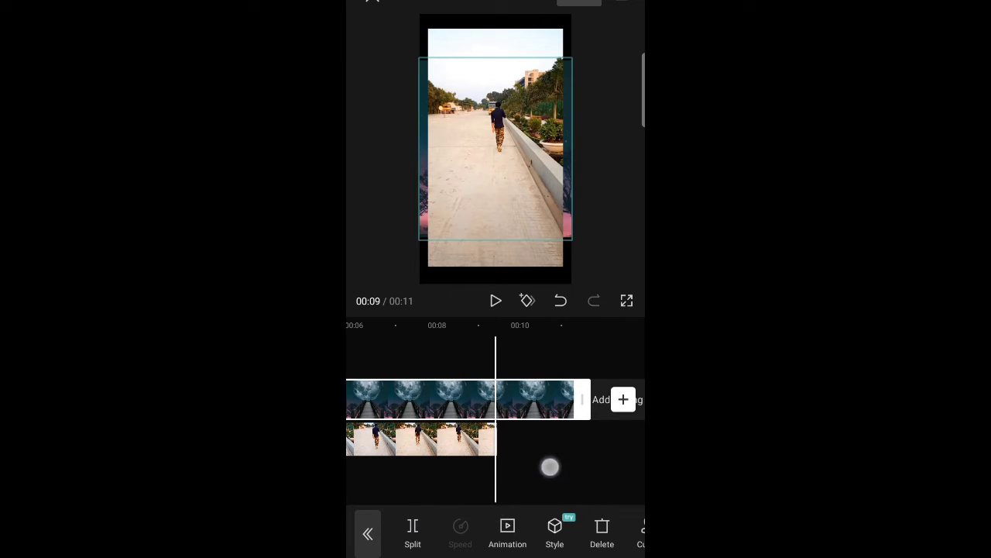
{"action": "left_click", "coordinate": [410, 535]}
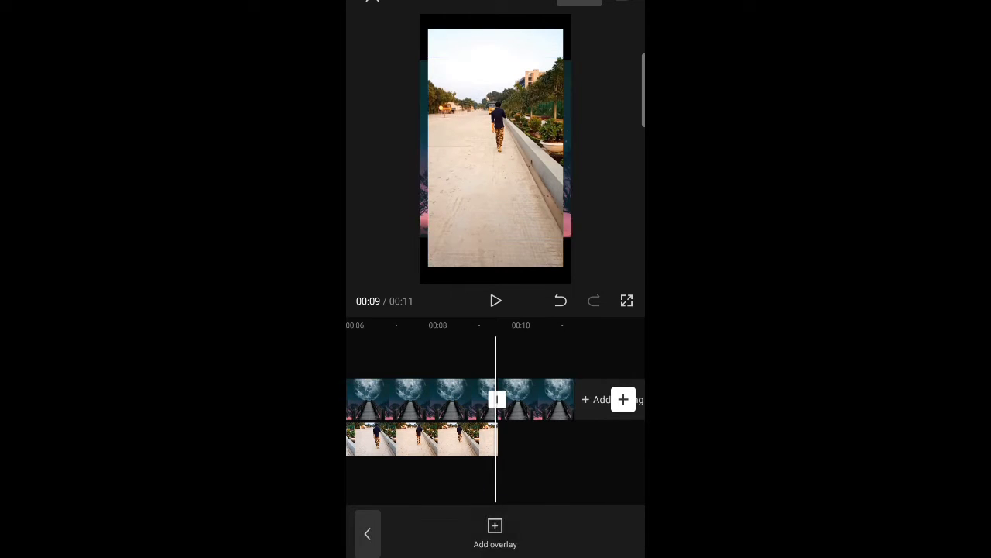
{"action": "left_click", "coordinate": [542, 391]}
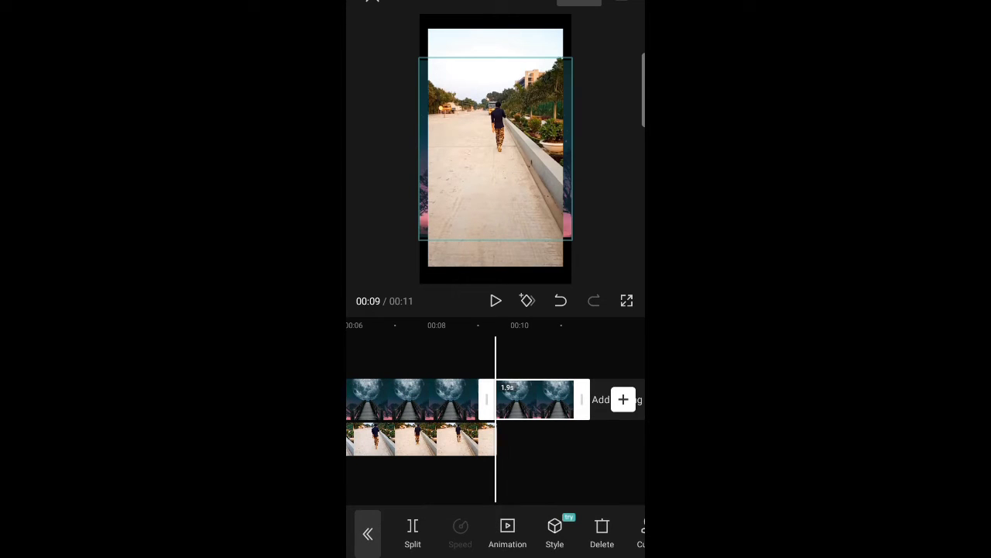
{"action": "left_click", "coordinate": [602, 531]}
{"action": "mouse_move", "coordinate": [562, 480]}
{"action": "left_mouse_down"}
{"action": "mouse_move", "coordinate": [584, 375]}
{"action": "mouse_move", "coordinate": [566, 477]}
{"action": "mouse_move", "coordinate": [560, 401]}
{"action": "left_mouse_up"}
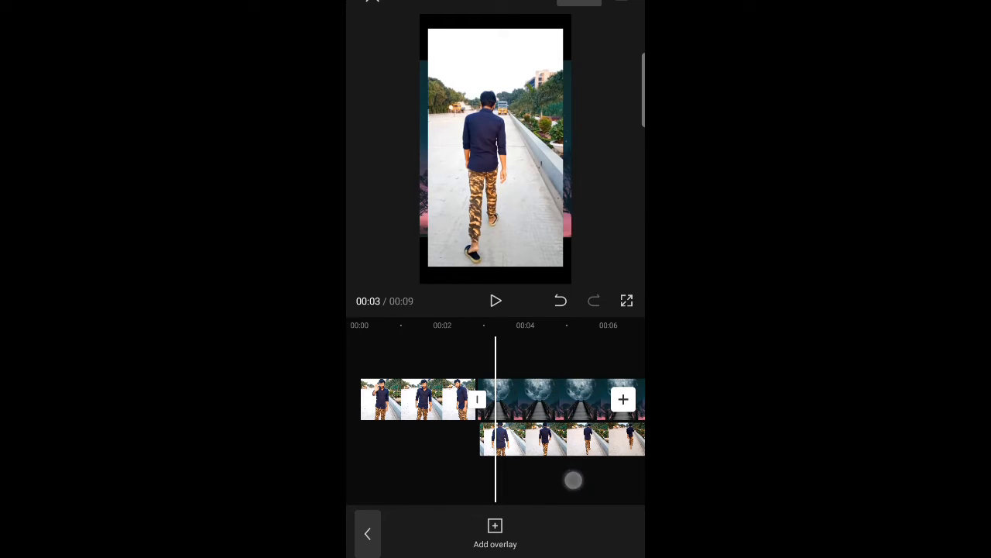
- Scale up the moon-and-bridge backdrop on the preview until it fills the vertical canvas
{"action": "left_click", "coordinate": [560, 395]}
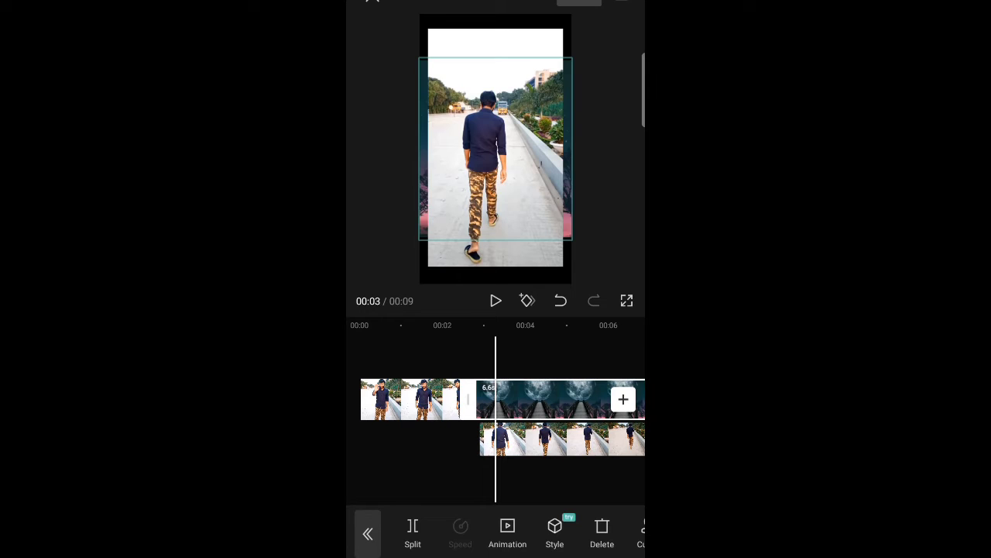
{"action": "mouse_move", "coordinate": [518, 243]}
{"action": "left_mouse_down"}
{"action": "mouse_move", "coordinate": [521, 271]}
{"action": "mouse_move", "coordinate": [511, 263]}
{"action": "left_mouse_up"}
{"action": "left_click_drag", "start_coordinate": [612, 433], "coordinate": [569, 432]}
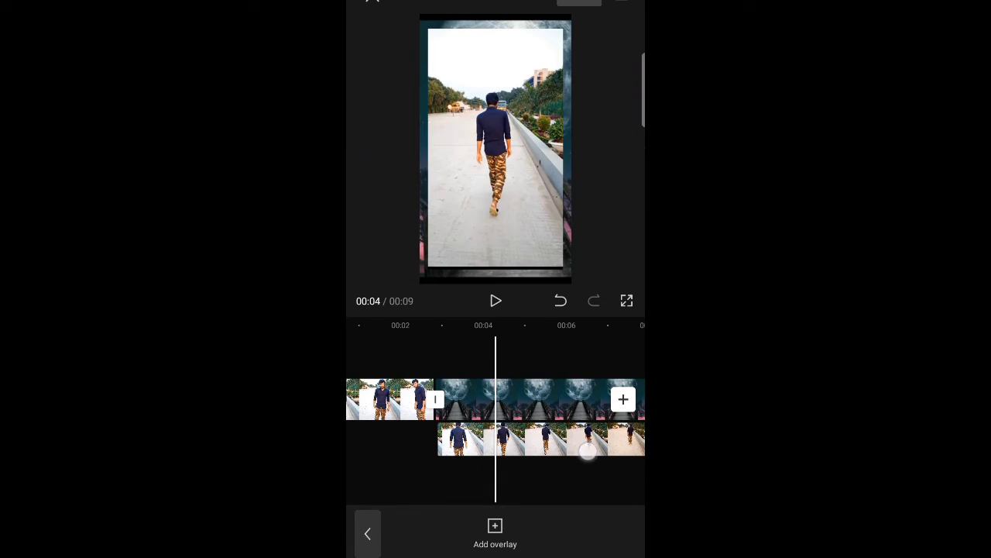
{"action": "left_click", "coordinate": [536, 434]}
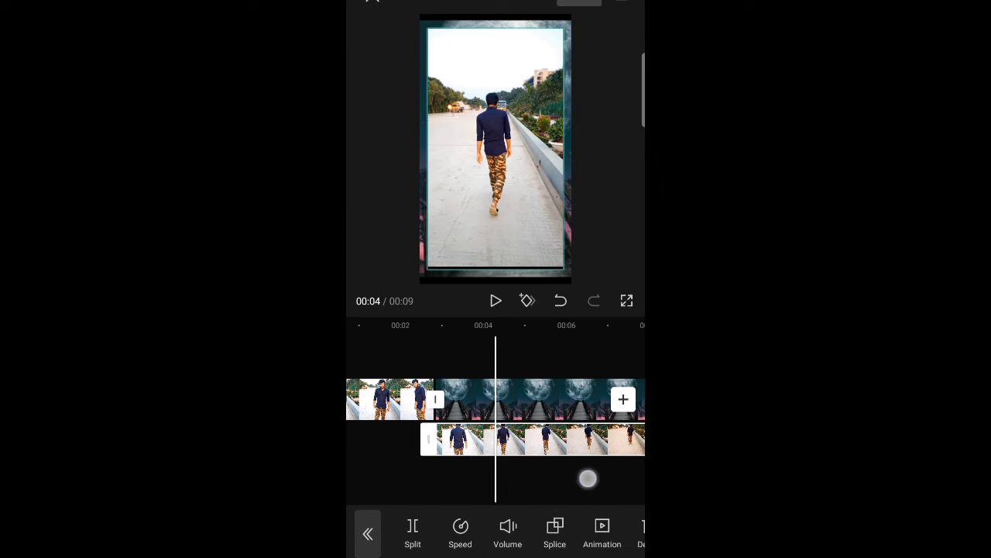
- Apply Cutout's Remove background to the walking-man clip
{"action": "left_click_drag", "start_coordinate": [558, 534], "coordinate": [428, 534]}
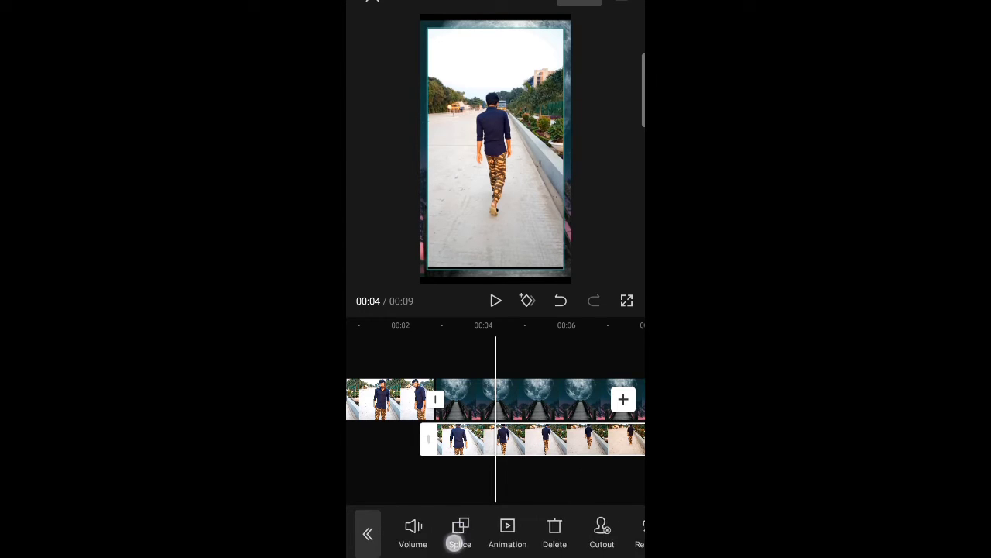
{"action": "left_click_drag", "start_coordinate": [544, 543], "coordinate": [473, 542]}
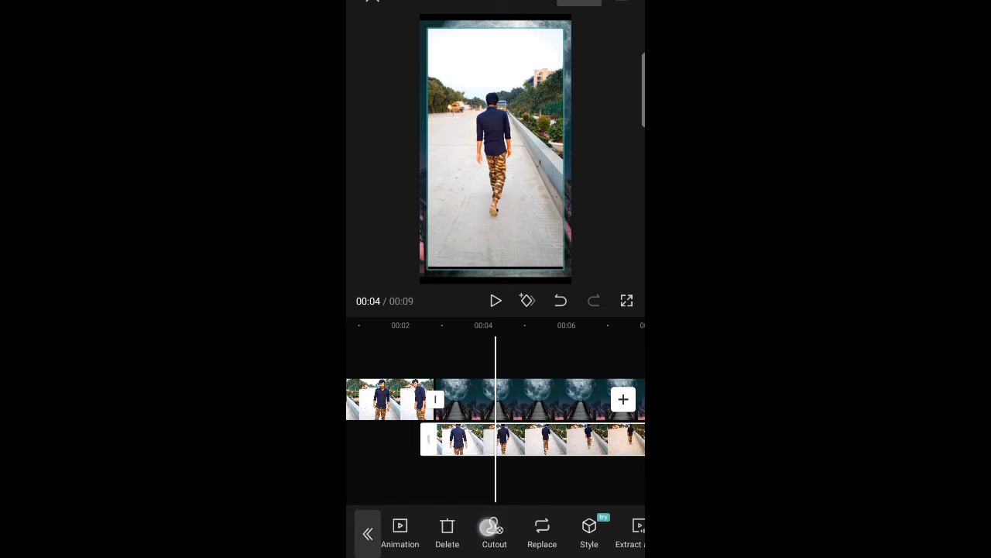
{"action": "left_click", "coordinate": [494, 531]}
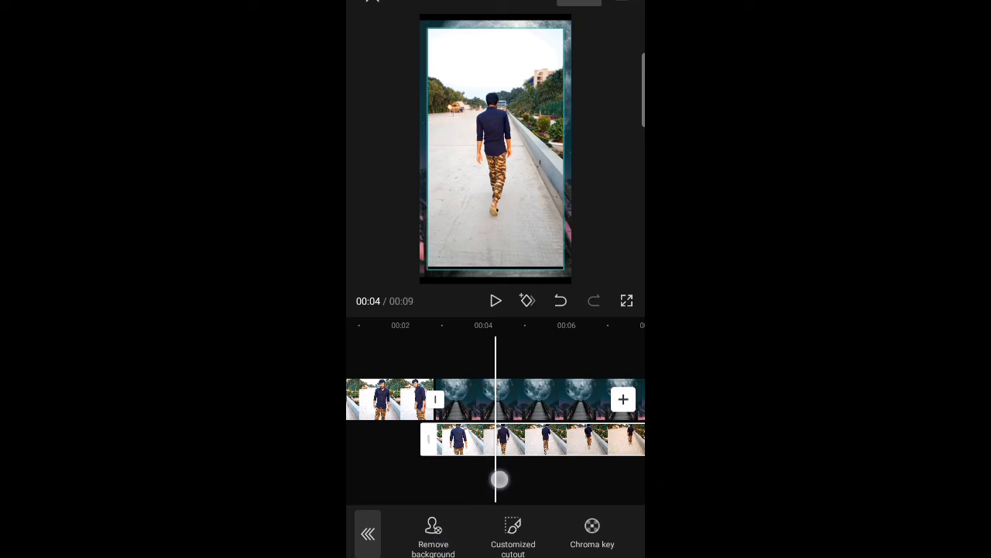
{"action": "left_click", "coordinate": [433, 531]}
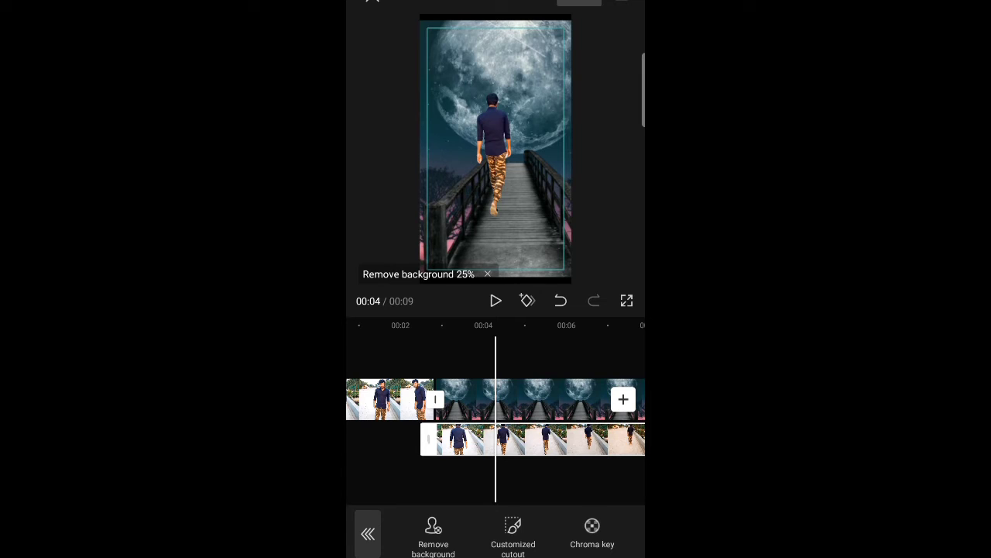
{"action": "left_click_drag", "start_coordinate": [542, 438], "coordinate": [467, 438]}
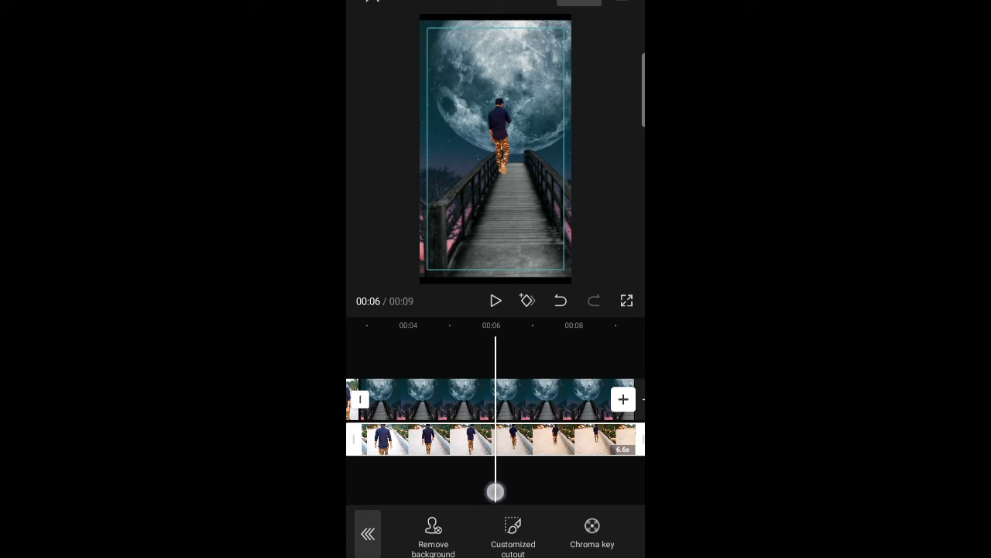
{"action": "left_click_drag", "start_coordinate": [495, 491], "coordinate": [553, 484]}
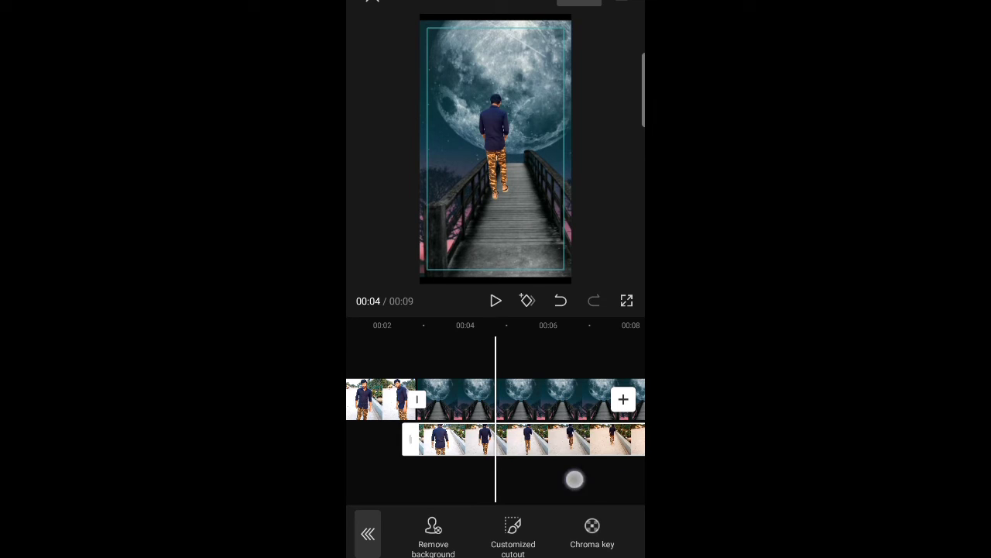
{"action": "left_click", "coordinate": [556, 437]}
- Resize the walking cutout and position the man standing on the bridge
{"action": "left_click", "coordinate": [542, 433]}
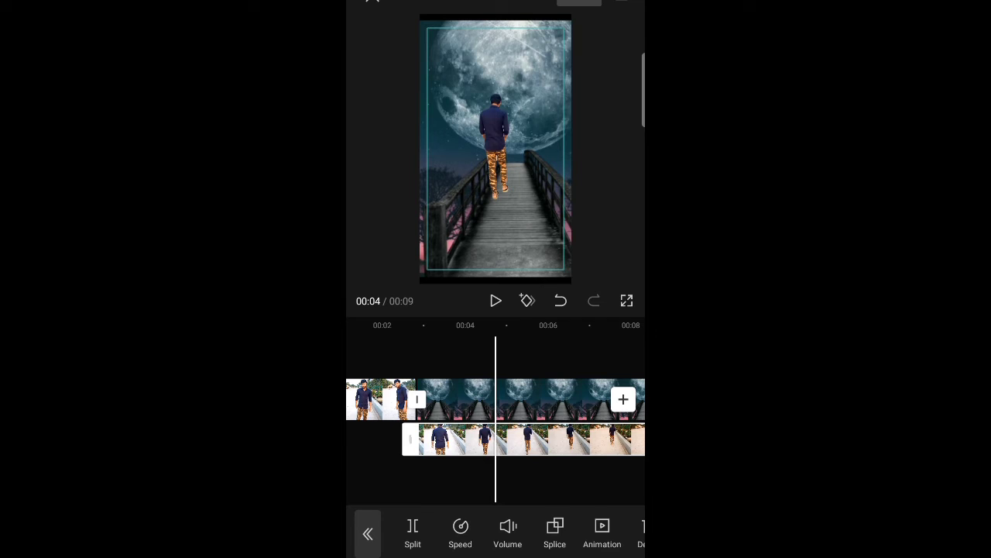
{"action": "left_click_drag", "start_coordinate": [538, 235], "coordinate": [532, 230]}
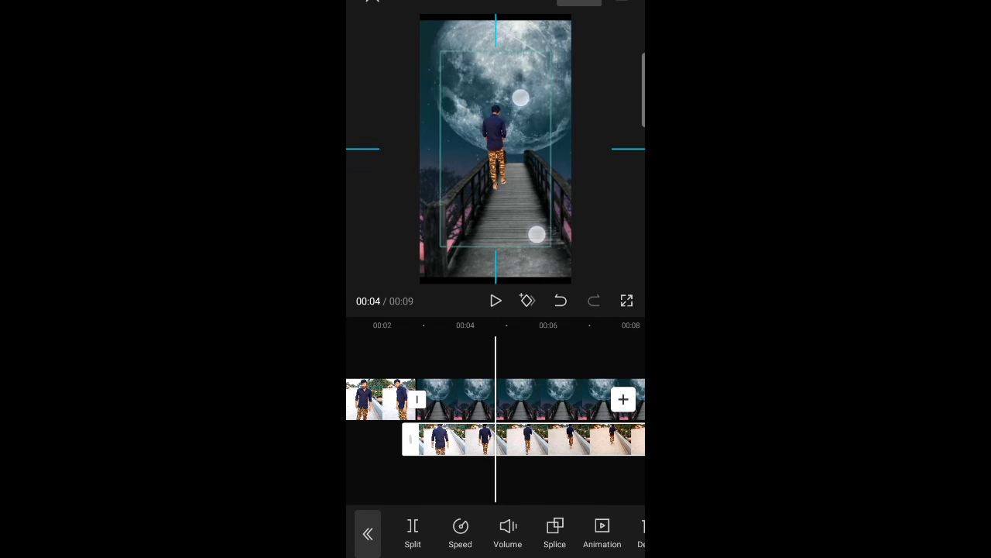
{"action": "mouse_move", "coordinate": [530, 189]}
{"action": "left_mouse_down"}
{"action": "mouse_move", "coordinate": [536, 246]}
{"action": "mouse_move", "coordinate": [524, 261]}
{"action": "left_mouse_up"}
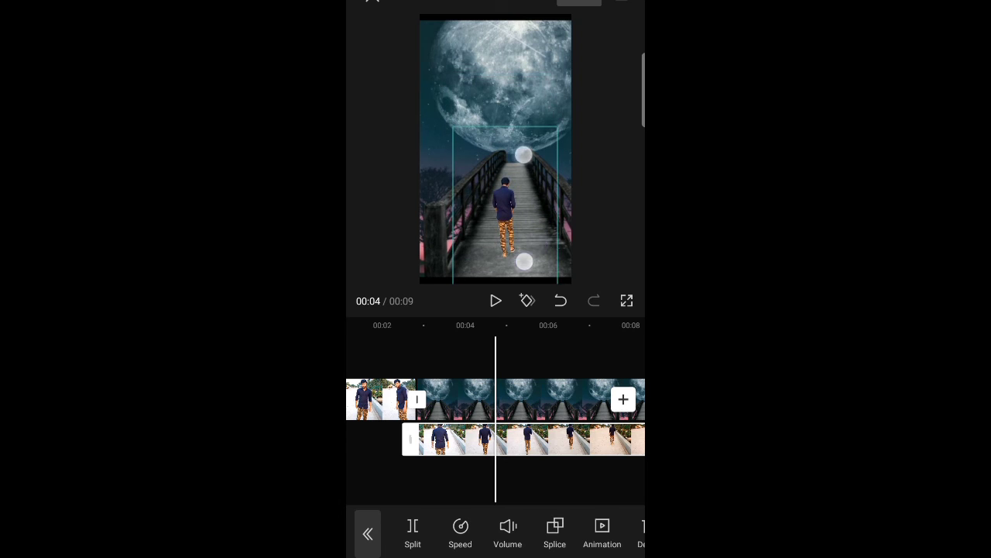
{"action": "left_click_drag", "start_coordinate": [522, 150], "coordinate": [519, 116]}
- Play back the 9-second video and return the playhead to the start
{"action": "mouse_move", "coordinate": [527, 482]}
{"action": "left_mouse_down"}
{"action": "mouse_move", "coordinate": [398, 482]}
{"action": "mouse_move", "coordinate": [527, 483]}
{"action": "left_mouse_up"}
{"action": "left_click_drag", "start_coordinate": [433, 482], "coordinate": [498, 482]}
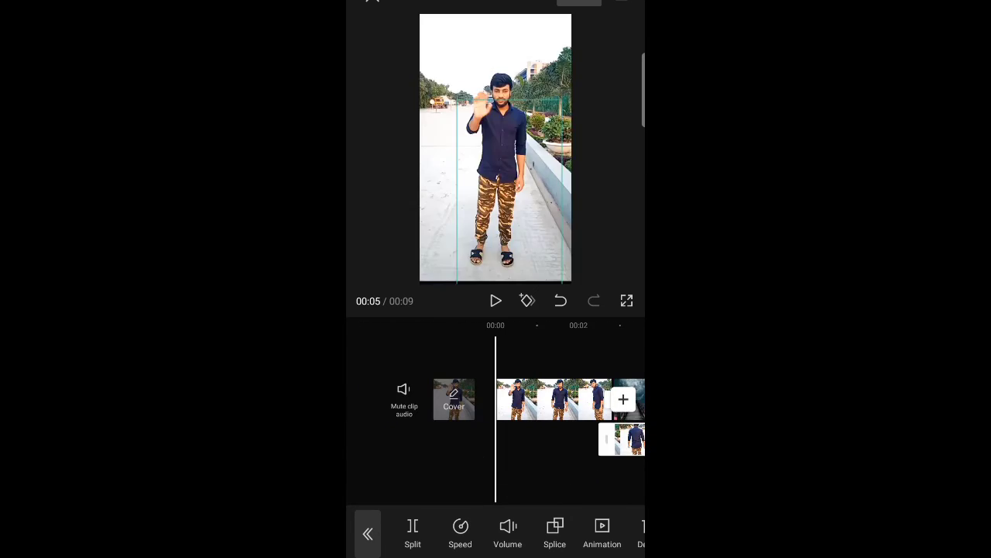
{"action": "left_click", "coordinate": [496, 300]}
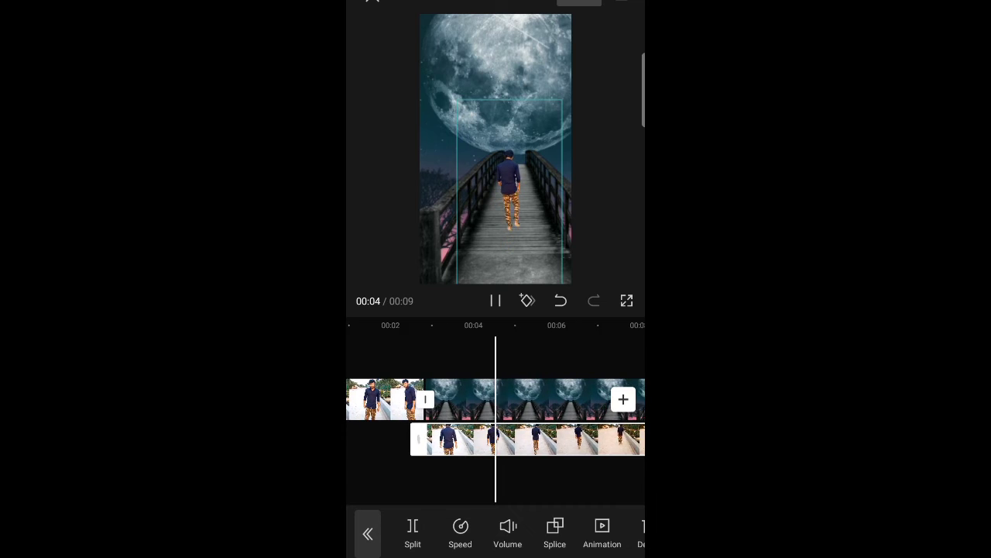
{"action": "mouse_move", "coordinate": [467, 472]}
{"action": "left_mouse_down"}
{"action": "mouse_move", "coordinate": [520, 472]}
{"action": "mouse_move", "coordinate": [400, 491]}
{"action": "left_mouse_up"}
{"action": "left_click_drag", "start_coordinate": [518, 480], "coordinate": [612, 477]}
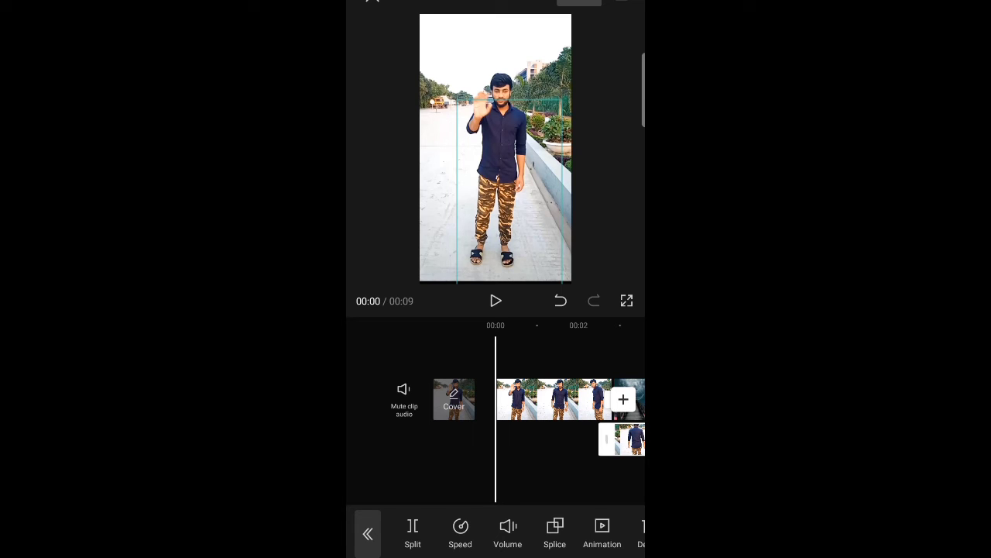
- Start a new overlay and scroll the Videos album down to the woman-in-water clip
{"action": "mouse_move", "coordinate": [556, 459]}
{"action": "left_mouse_down"}
{"action": "mouse_move", "coordinate": [515, 467]}
{"action": "mouse_move", "coordinate": [542, 467]}
{"action": "left_mouse_up"}
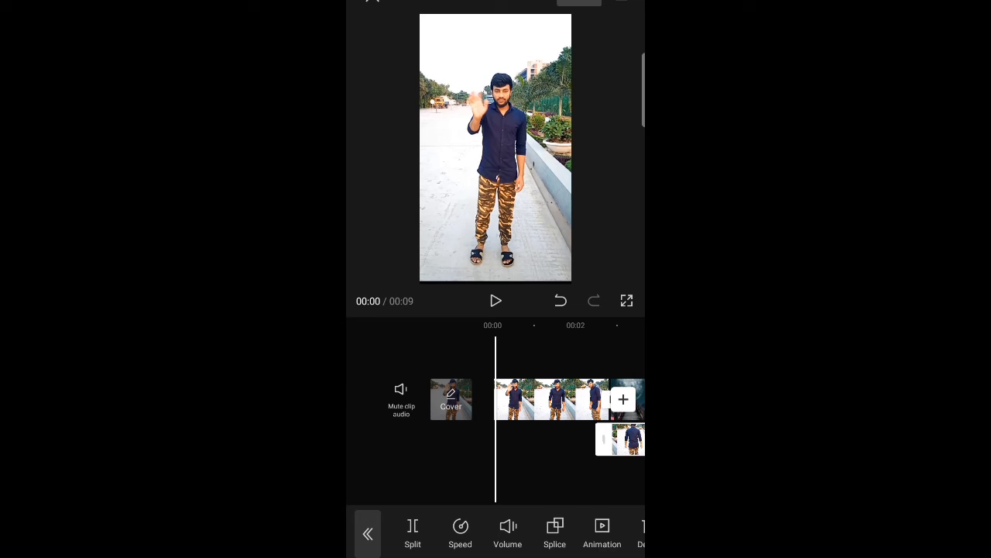
{"action": "left_click", "coordinate": [364, 538]}
{"action": "mouse_move", "coordinate": [630, 482]}
{"action": "left_mouse_down"}
{"action": "mouse_move", "coordinate": [508, 525]}
{"action": "mouse_move", "coordinate": [579, 466]}
{"action": "left_mouse_up"}
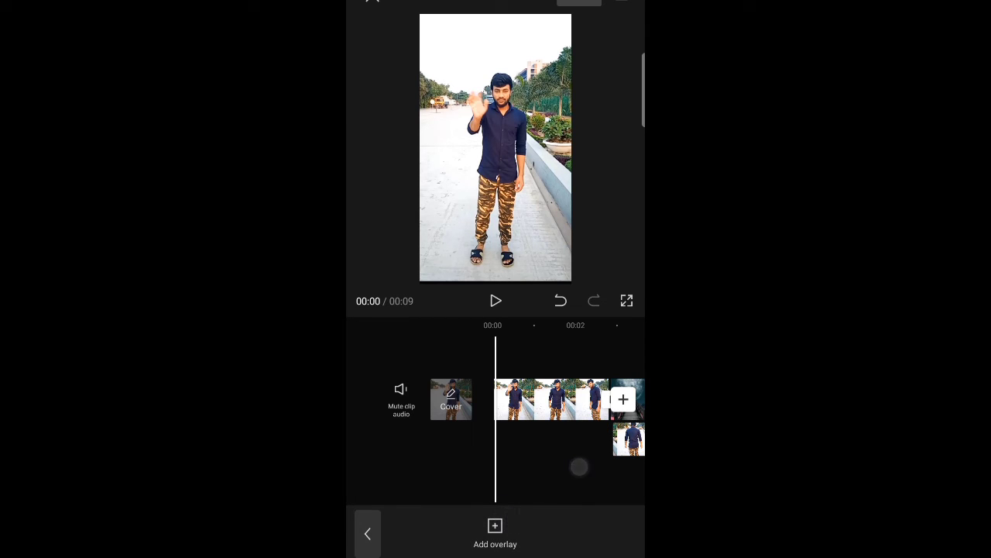
{"action": "left_click", "coordinate": [494, 522]}
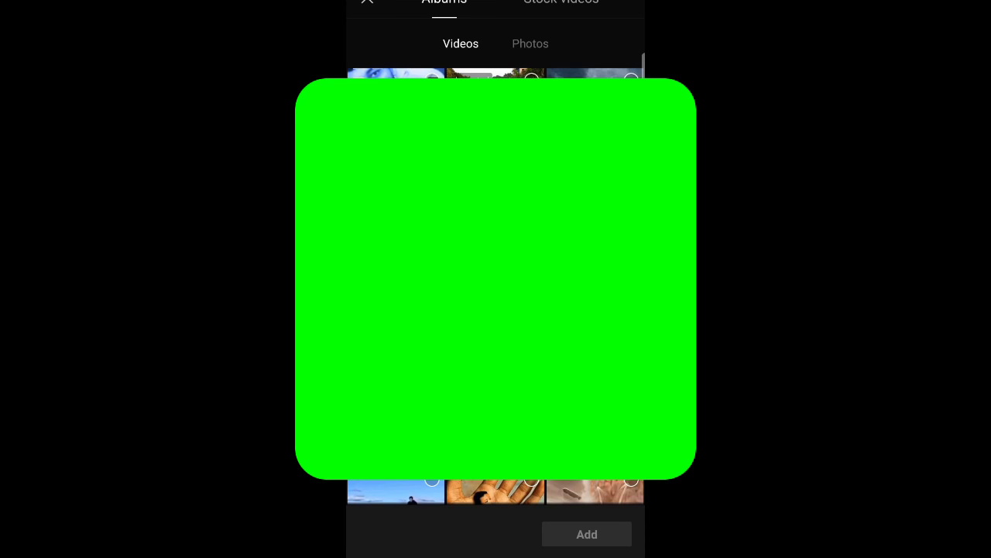
{"action": "scroll", "coordinate": [495, 287], "scroll_direction": "down", "scroll_amount": 10}
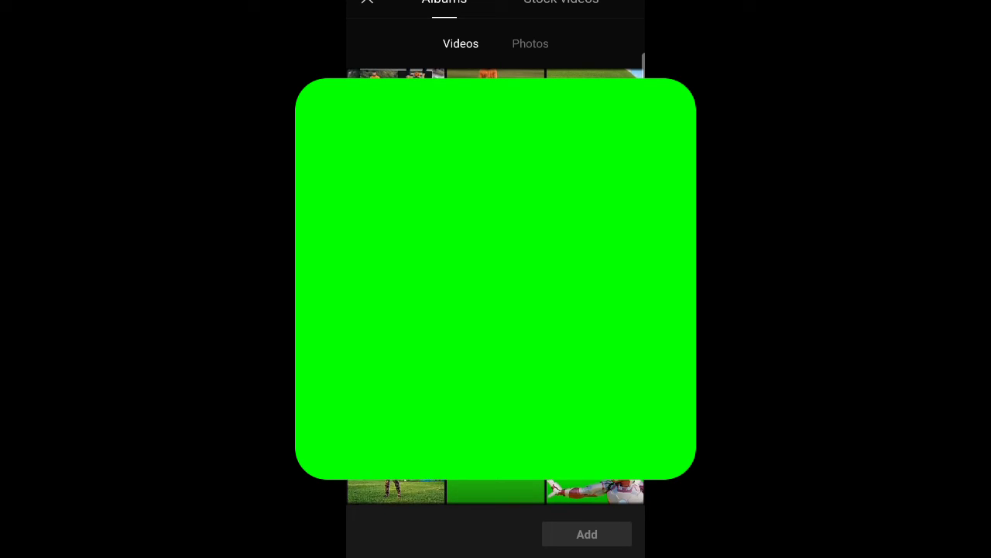
{"action": "scroll", "coordinate": [496, 286], "scroll_direction": "down", "scroll_amount": 5}
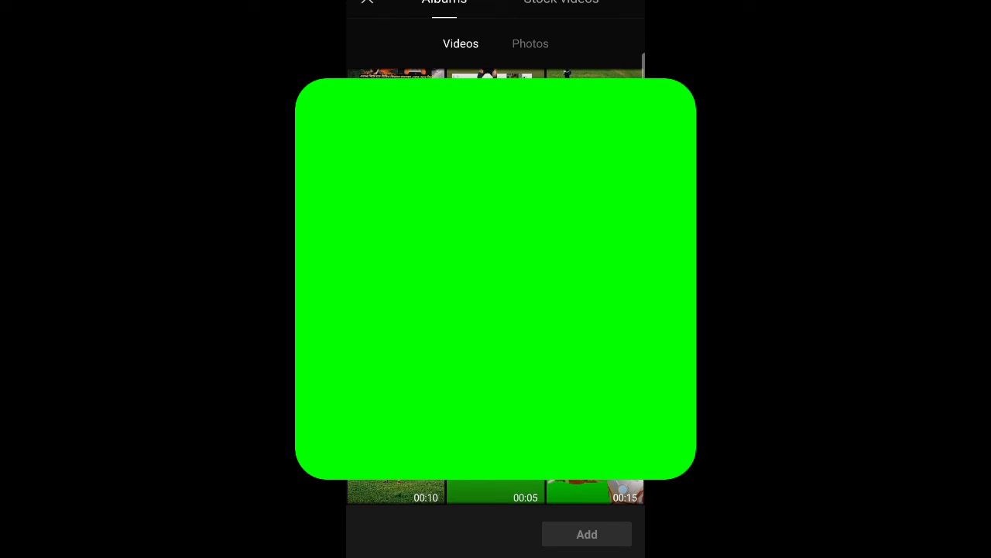
{"action": "scroll", "coordinate": [496, 287], "scroll_direction": "down", "scroll_amount": 5}
{"action": "scroll", "coordinate": [495, 287], "scroll_direction": "down", "scroll_amount": 5}
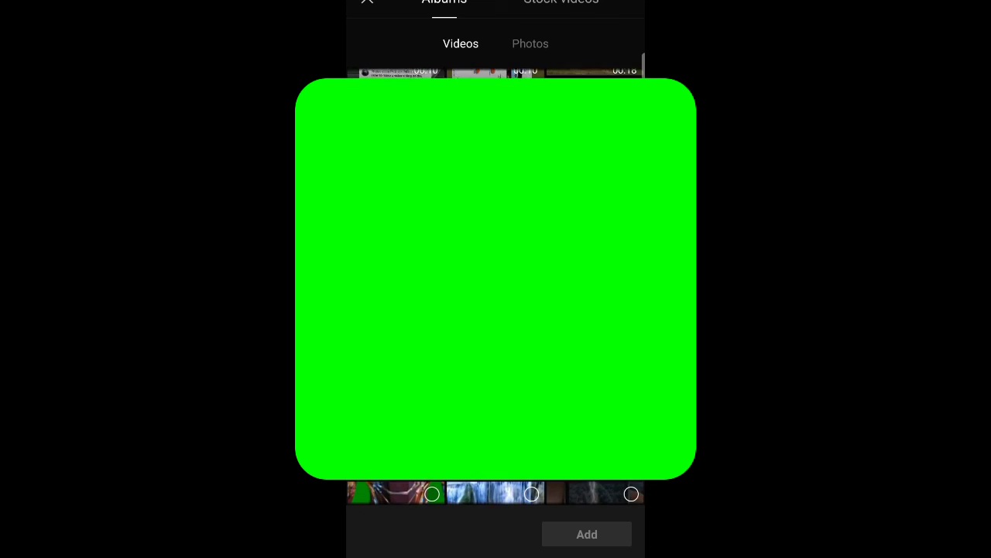
{"action": "scroll", "coordinate": [496, 286], "scroll_direction": "down", "scroll_amount": 5}
{"action": "scroll", "coordinate": [496, 286], "scroll_direction": "down", "scroll_amount": 5}
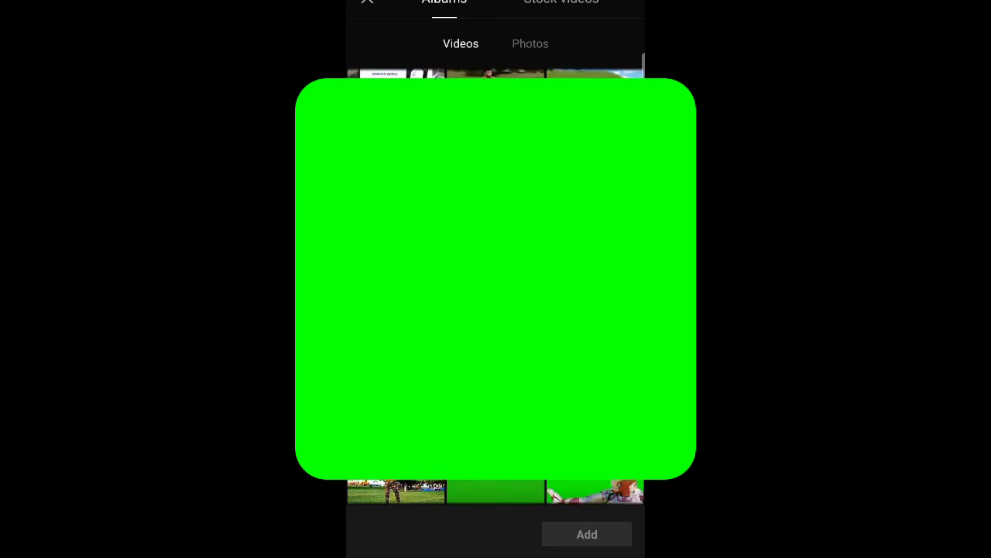
{"action": "scroll", "coordinate": [496, 286], "scroll_direction": "down", "scroll_amount": 5}
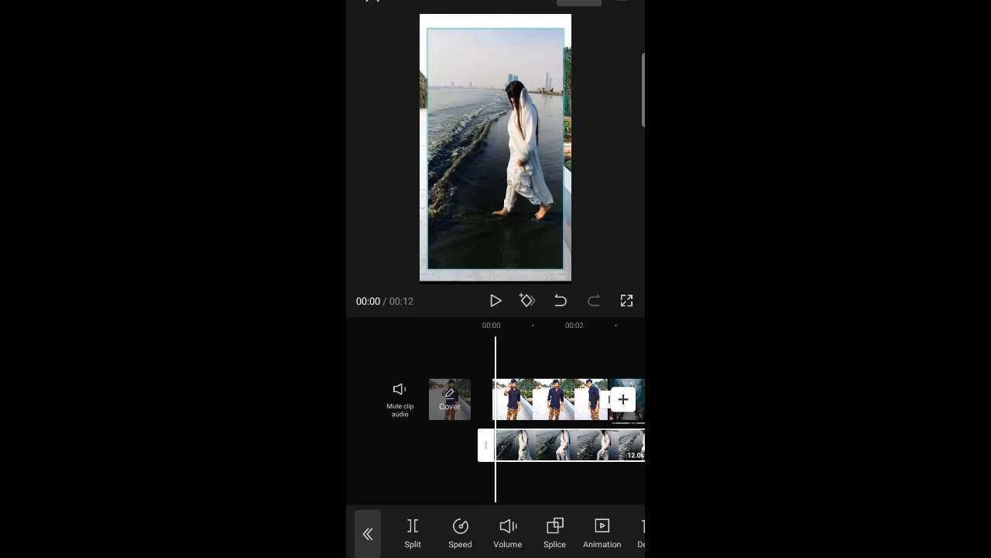
- Extract the wading woman's clip sound into a separate 'Extracted audio1' track
{"action": "left_click_drag", "start_coordinate": [547, 485], "coordinate": [480, 485]}
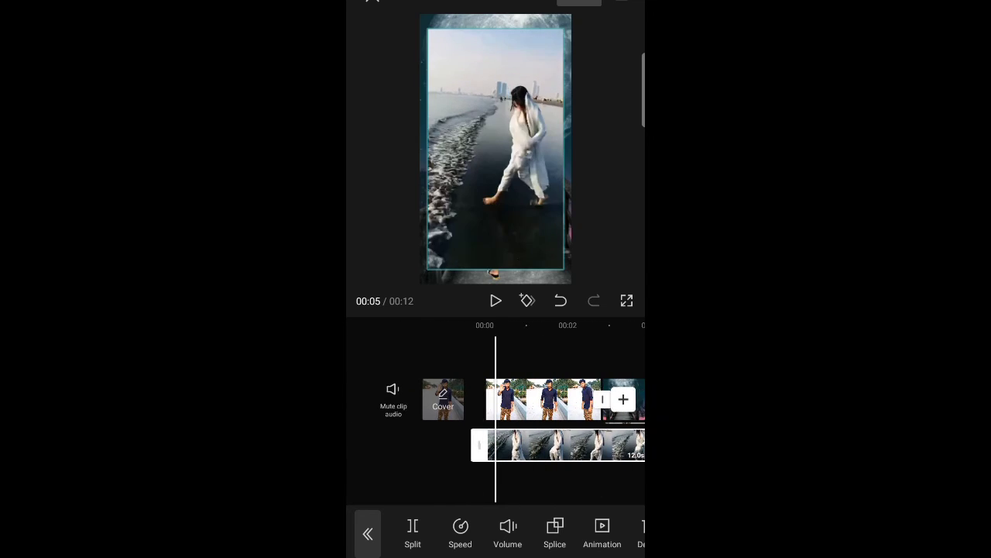
{"action": "mouse_move", "coordinate": [612, 465]}
{"action": "left_mouse_down"}
{"action": "mouse_move", "coordinate": [559, 441]}
{"action": "mouse_move", "coordinate": [566, 481]}
{"action": "left_mouse_up"}
{"action": "left_click", "coordinate": [559, 435]}
{"action": "left_click", "coordinate": [558, 434]}
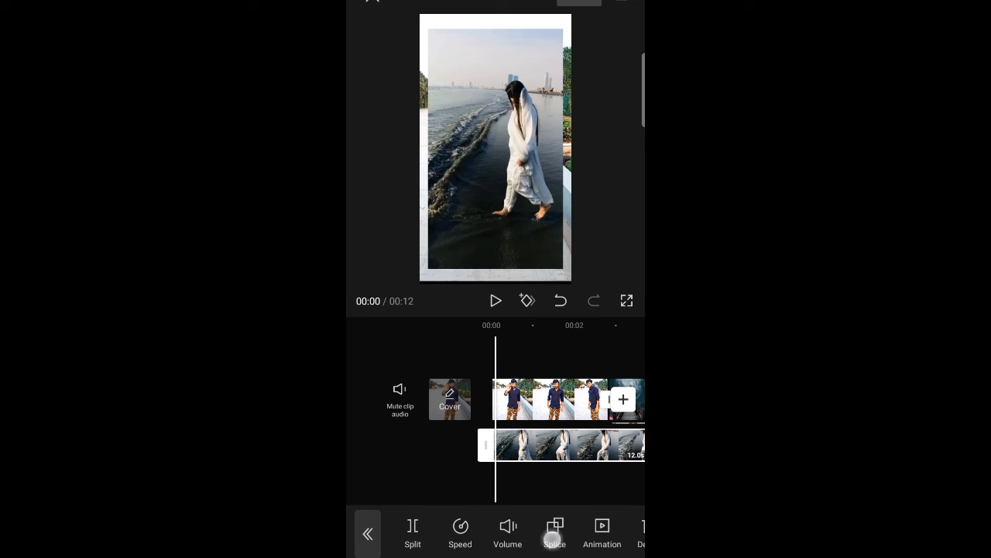
{"action": "mouse_move", "coordinate": [635, 543]}
{"action": "left_mouse_down"}
{"action": "mouse_move", "coordinate": [558, 542]}
{"action": "mouse_move", "coordinate": [595, 512]}
{"action": "left_mouse_up"}
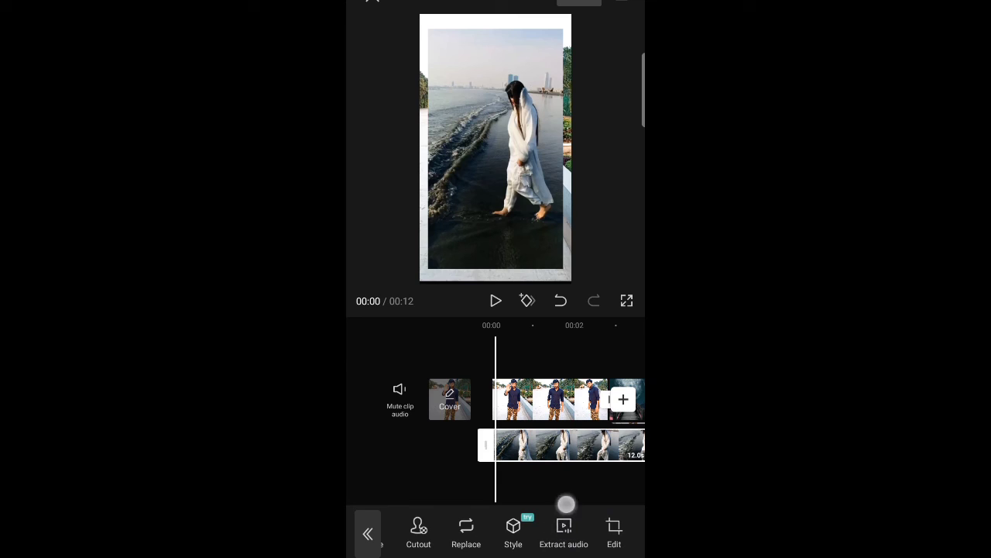
{"action": "left_click", "coordinate": [564, 525]}
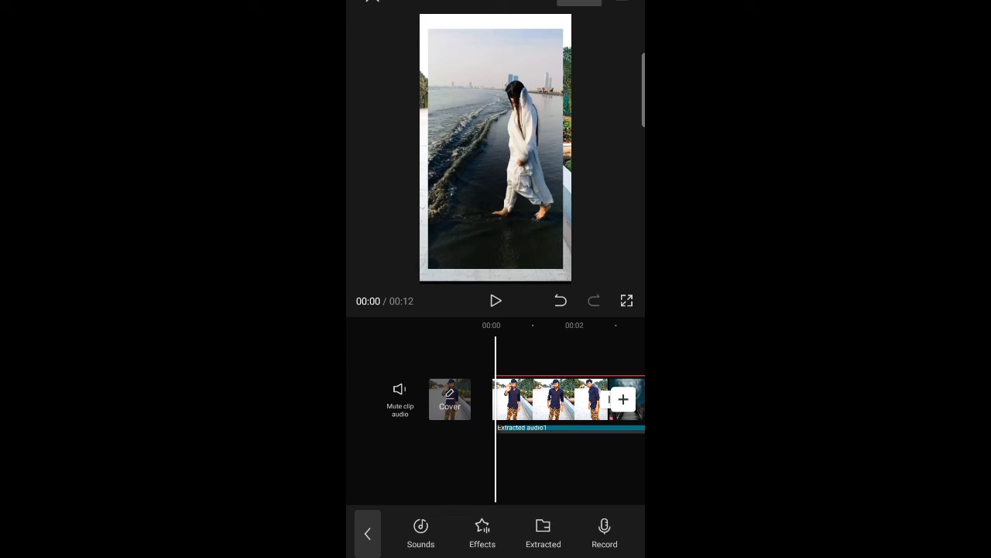
- Delete the wading-woman overlay clip from the timeline, keeping its extracted audio
{"action": "left_click", "coordinate": [537, 475]}
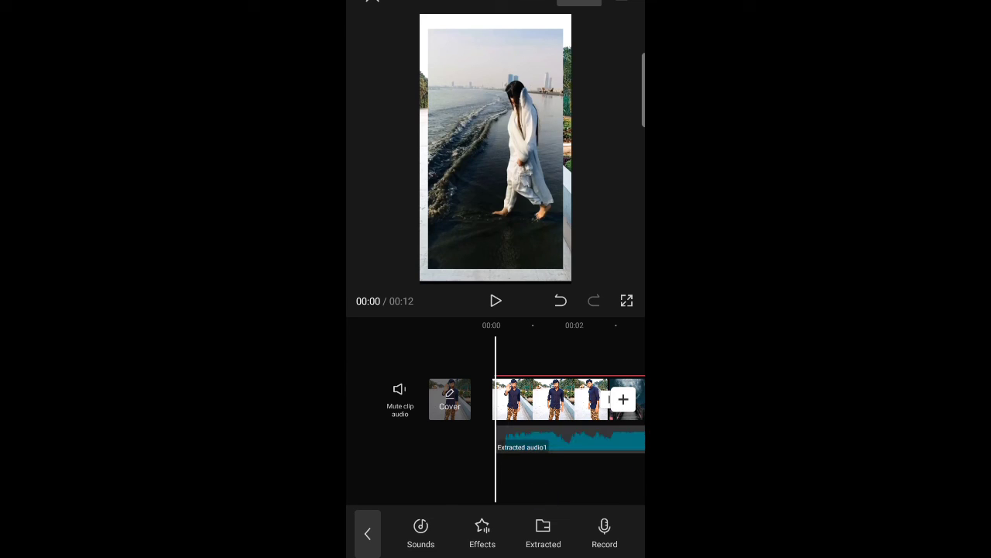
{"action": "left_click_drag", "start_coordinate": [620, 477], "coordinate": [508, 437]}
{"action": "mouse_move", "coordinate": [507, 438]}
{"action": "left_mouse_down"}
{"action": "mouse_move", "coordinate": [496, 356]}
{"action": "mouse_move", "coordinate": [550, 495]}
{"action": "left_mouse_up"}
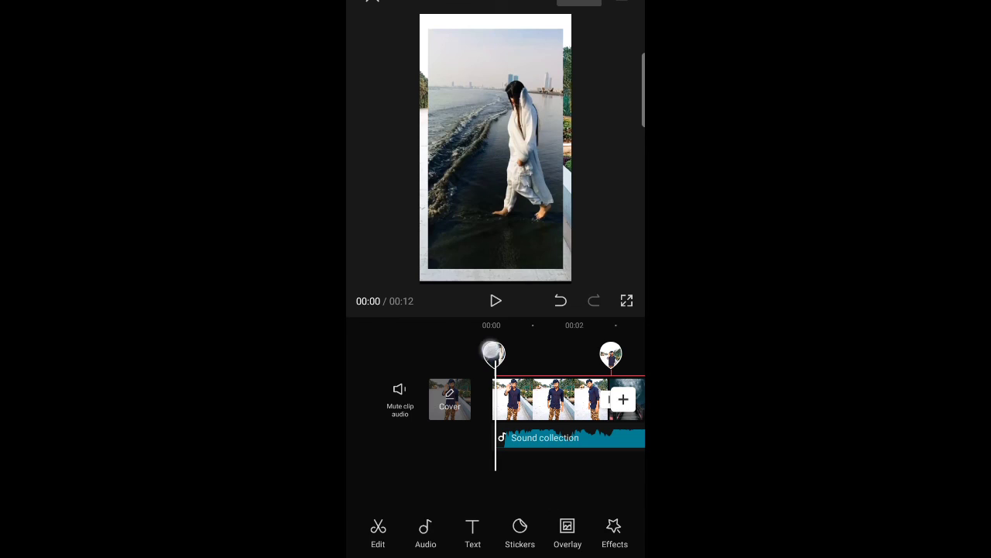
{"action": "left_click", "coordinate": [493, 353]}
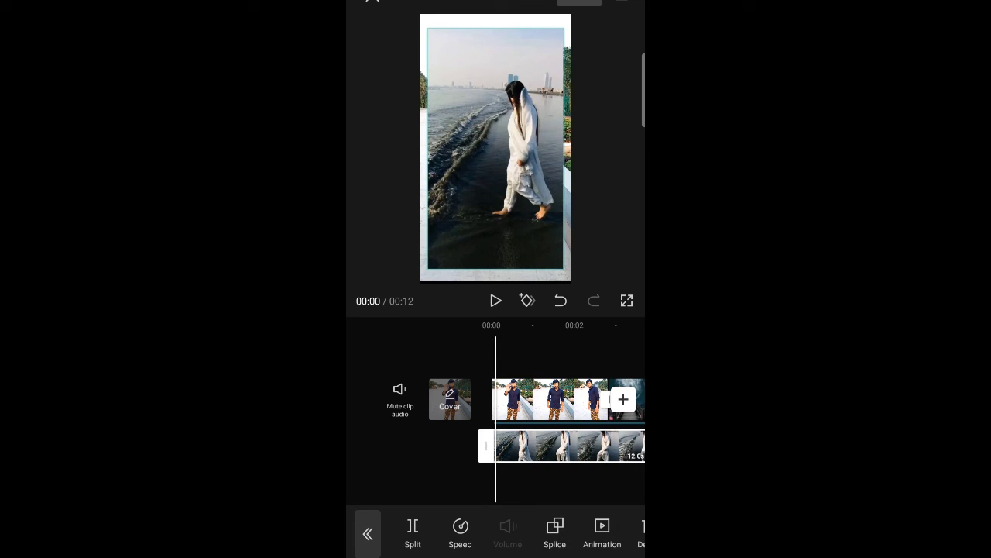
{"action": "left_click_drag", "start_coordinate": [533, 532], "coordinate": [476, 536]}
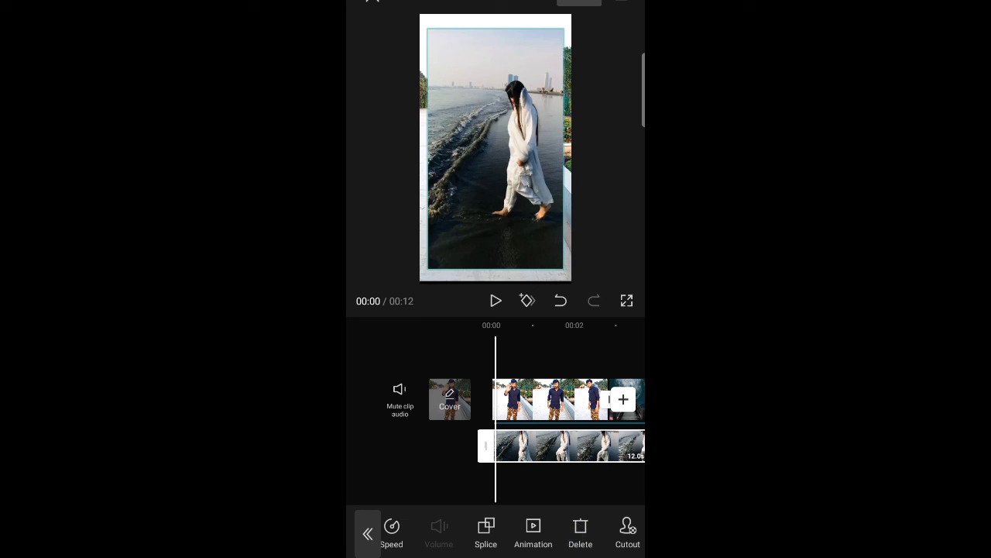
{"action": "left_click", "coordinate": [580, 530]}
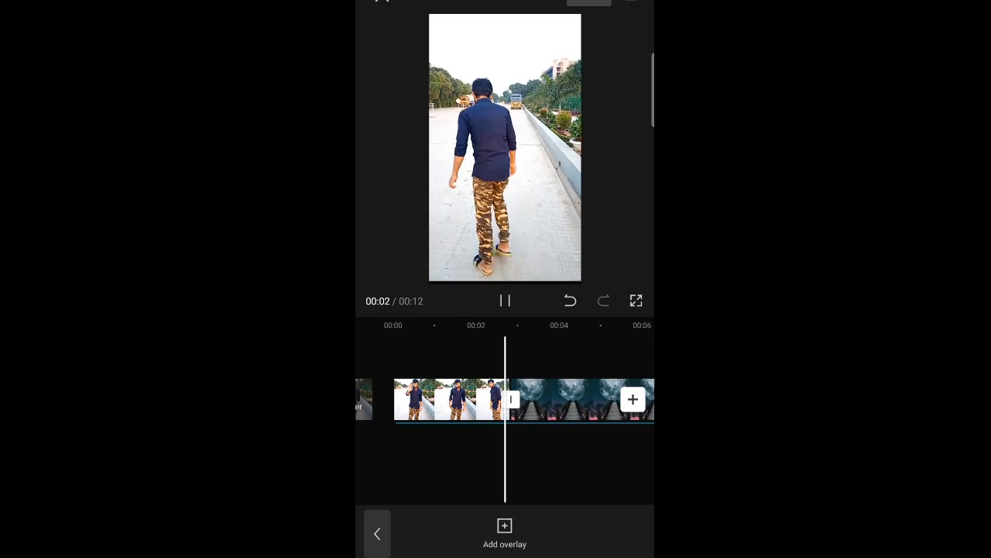
- Stop playback and export the 12-second video at 720P resolution
{"action": "left_click_drag", "start_coordinate": [551, 449], "coordinate": [503, 459]}
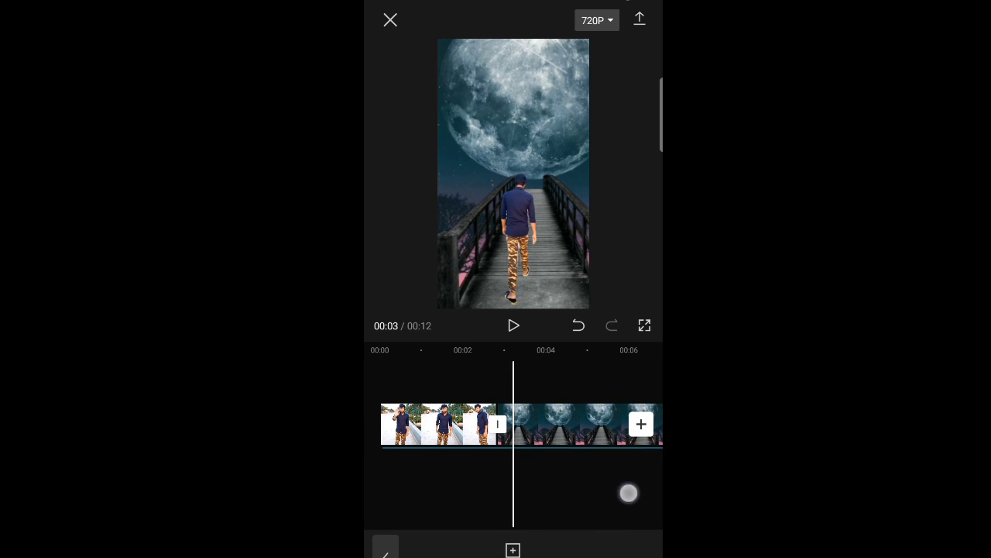
{"action": "left_click_drag", "start_coordinate": [605, 378], "coordinate": [636, 17]}
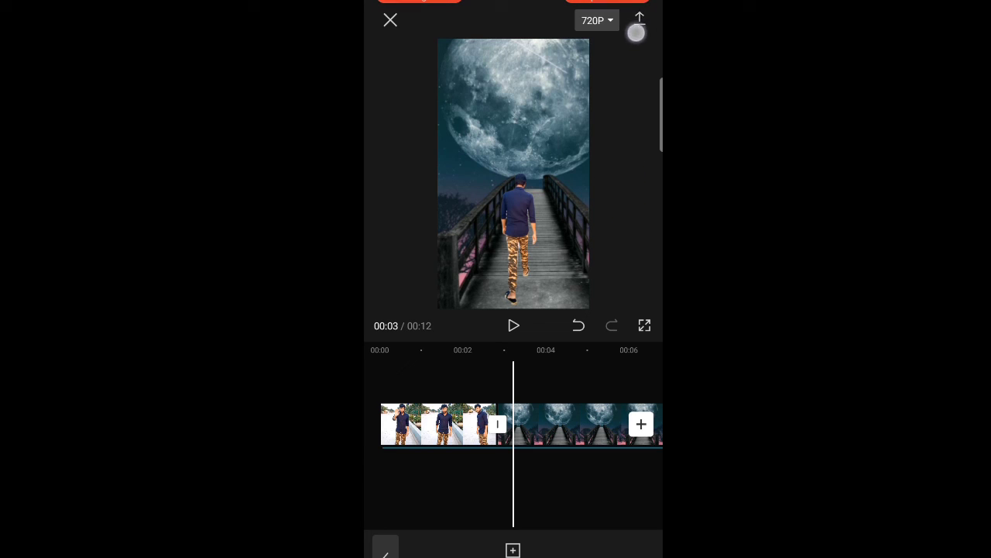
{"action": "mouse_move", "coordinate": [636, 17]}
{"action": "left_mouse_down"}
{"action": "mouse_move", "coordinate": [638, 40]}
{"action": "mouse_move", "coordinate": [648, 41]}
{"action": "mouse_move", "coordinate": [643, 9]}
{"action": "left_mouse_up"}
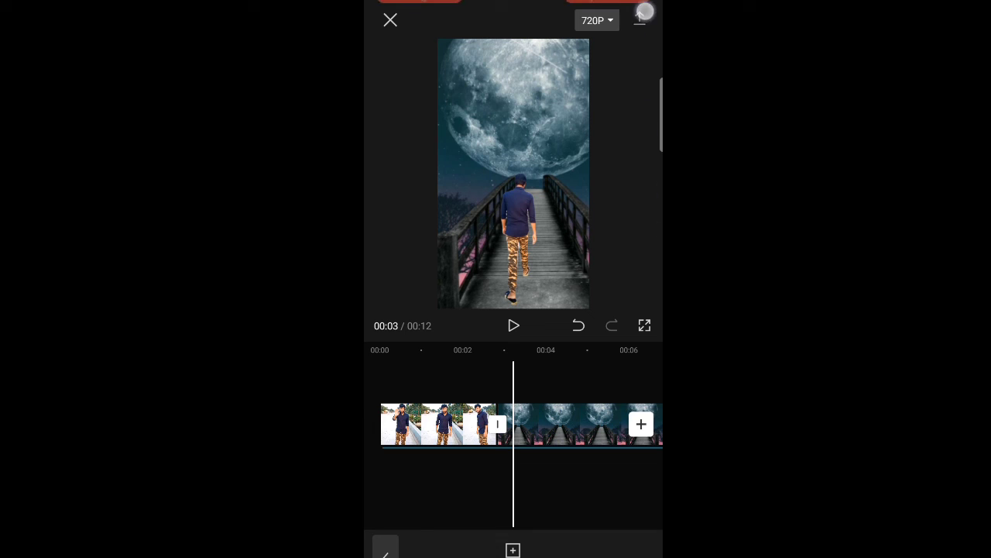
{"action": "left_click", "coordinate": [640, 19]}
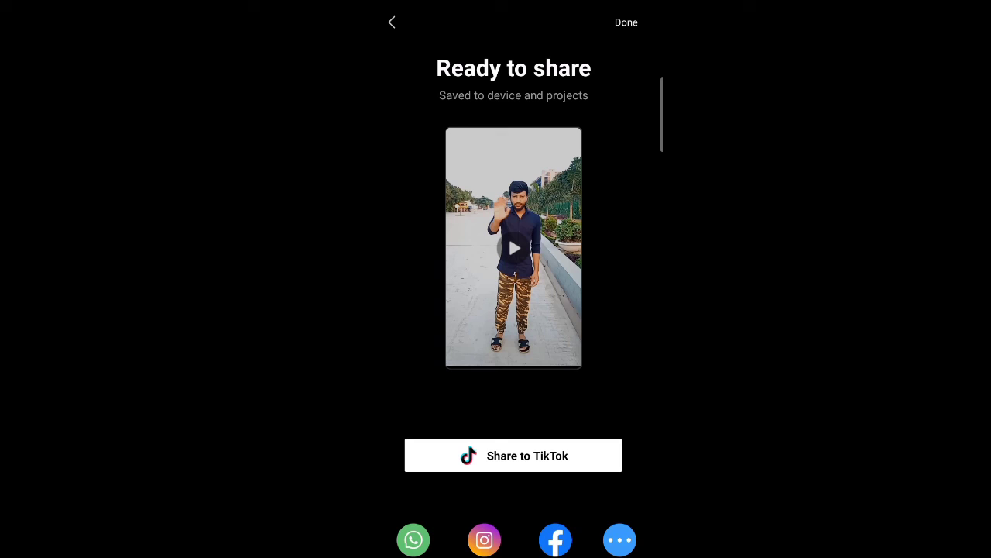
- Exit CapCut to the phone's home screen
{"action": "key", "text": "super"}
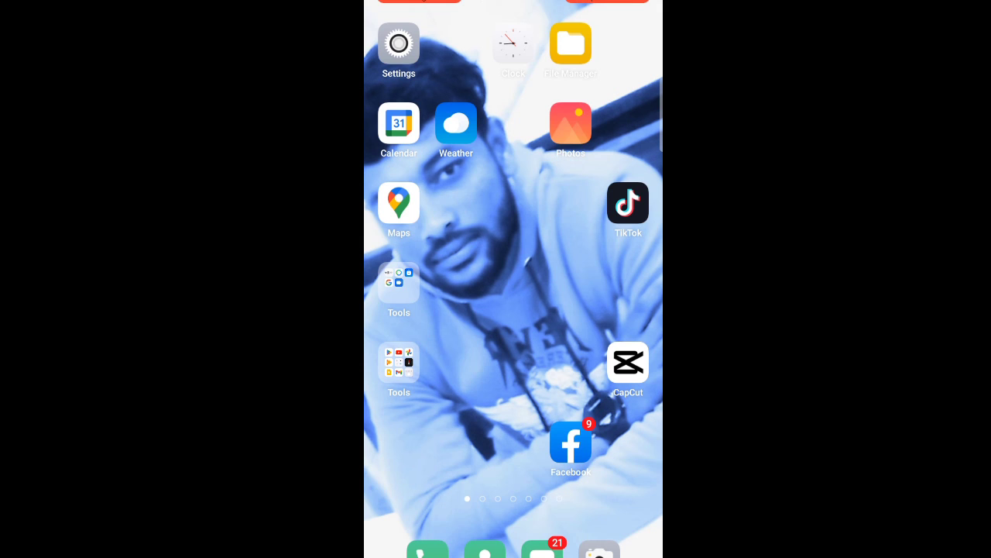